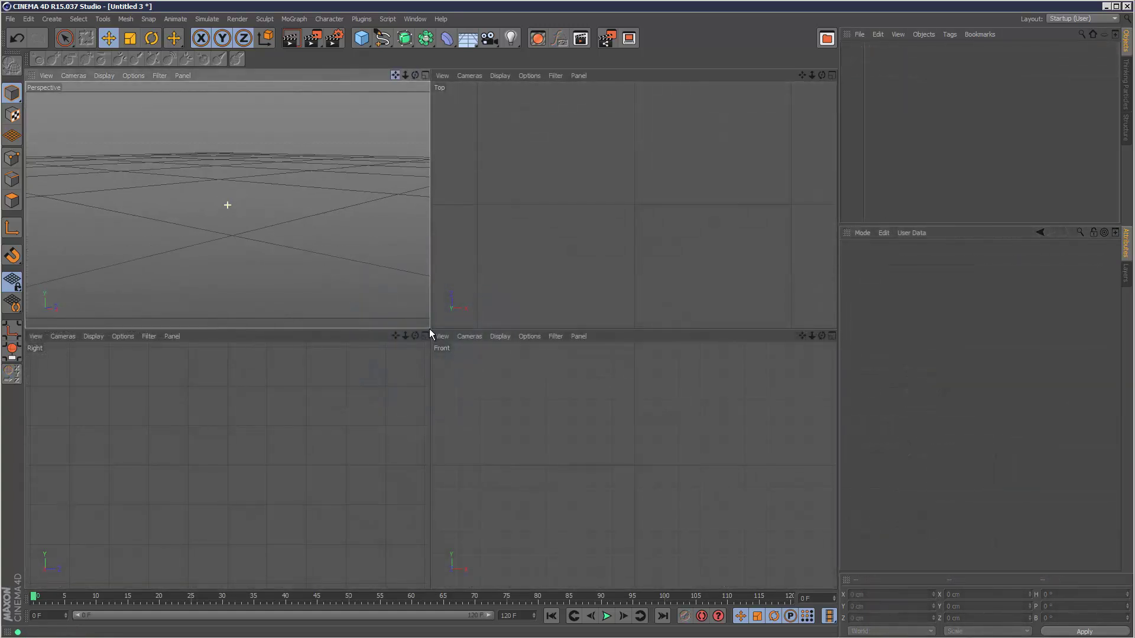
Add a Floor and a Sphere to the scene in a maximized Perspective view
left_click_drag(472, 40, 494, 75)
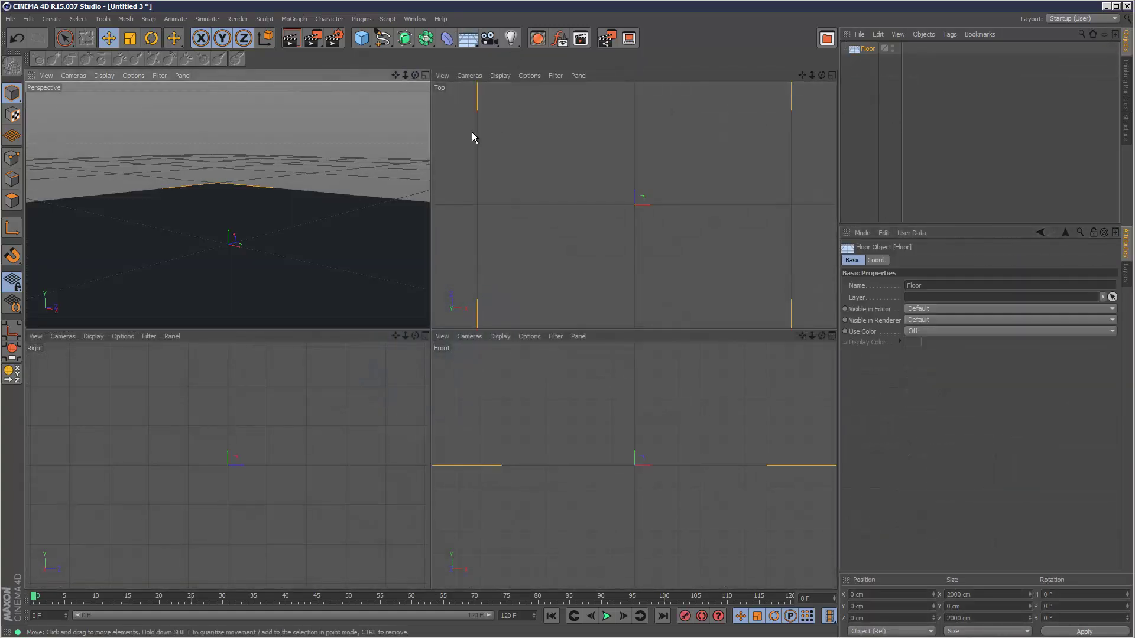
left_click(424, 76)
left_click_drag(361, 39, 592, 84)
Raise the sphere to Coord. P.Y 100 cm
left_click(876, 260)
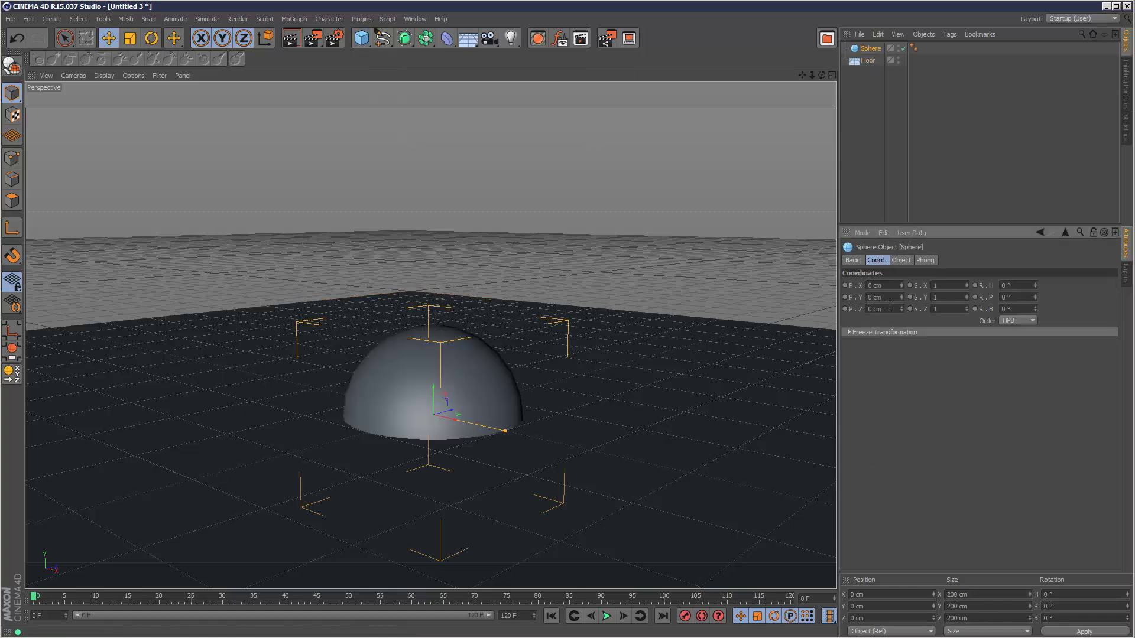
type("100")
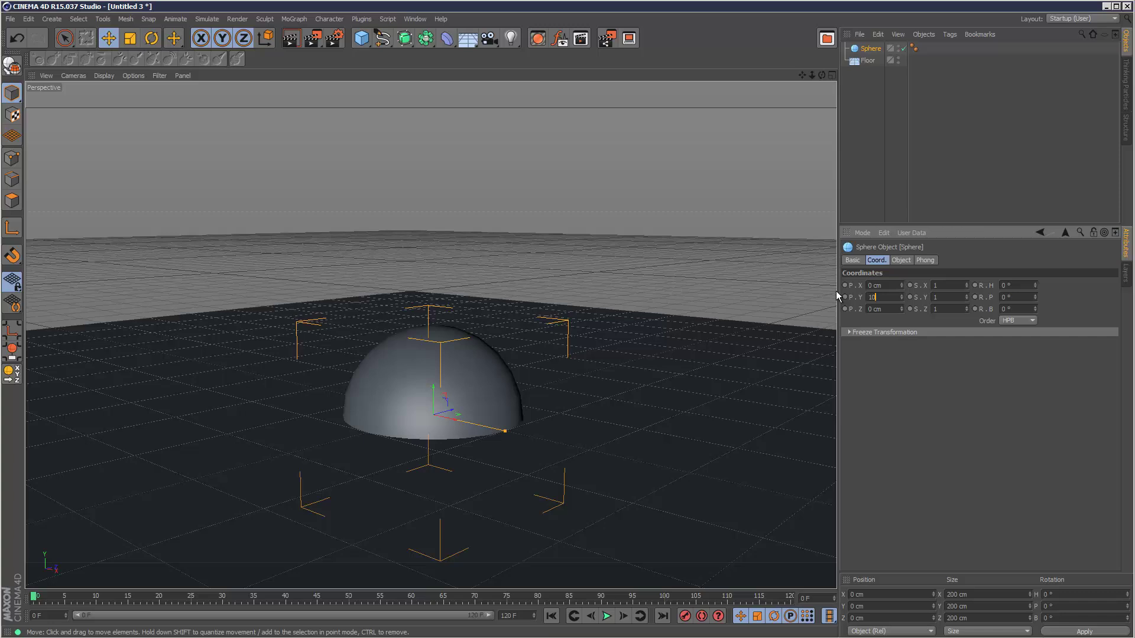
key("Return")
left_click_drag(823, 75, 959, 133)
Apply the blue material to the Sphere and the grey material to the Floor
left_click(959, 133)
key("shift+F2")
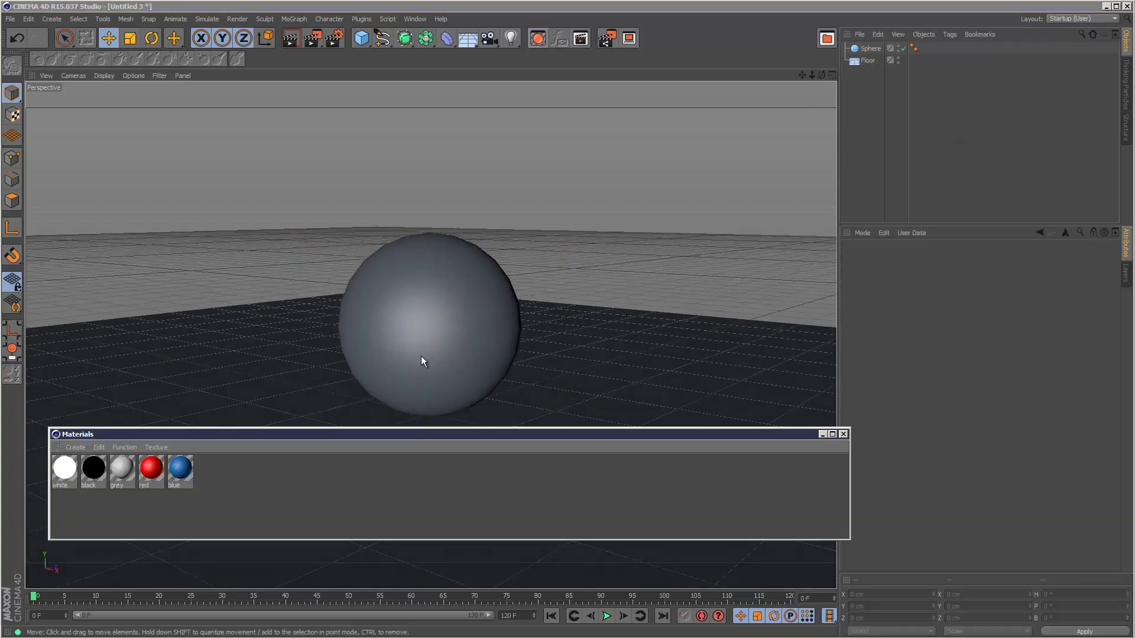
left_click_drag(180, 468, 883, 50)
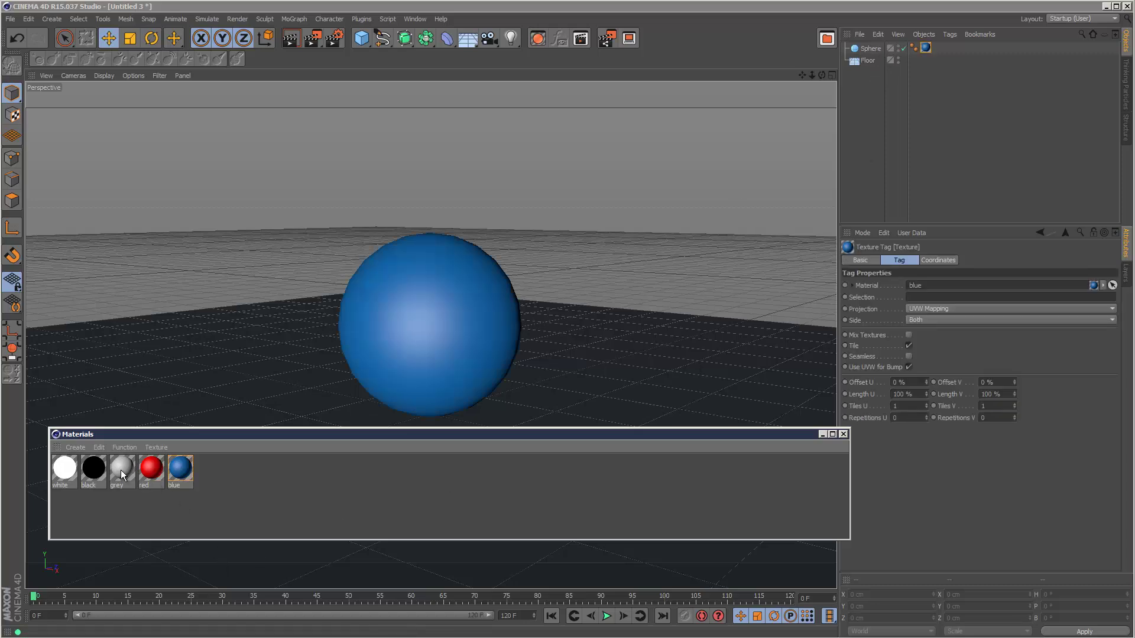
left_click_drag(121, 469, 875, 60)
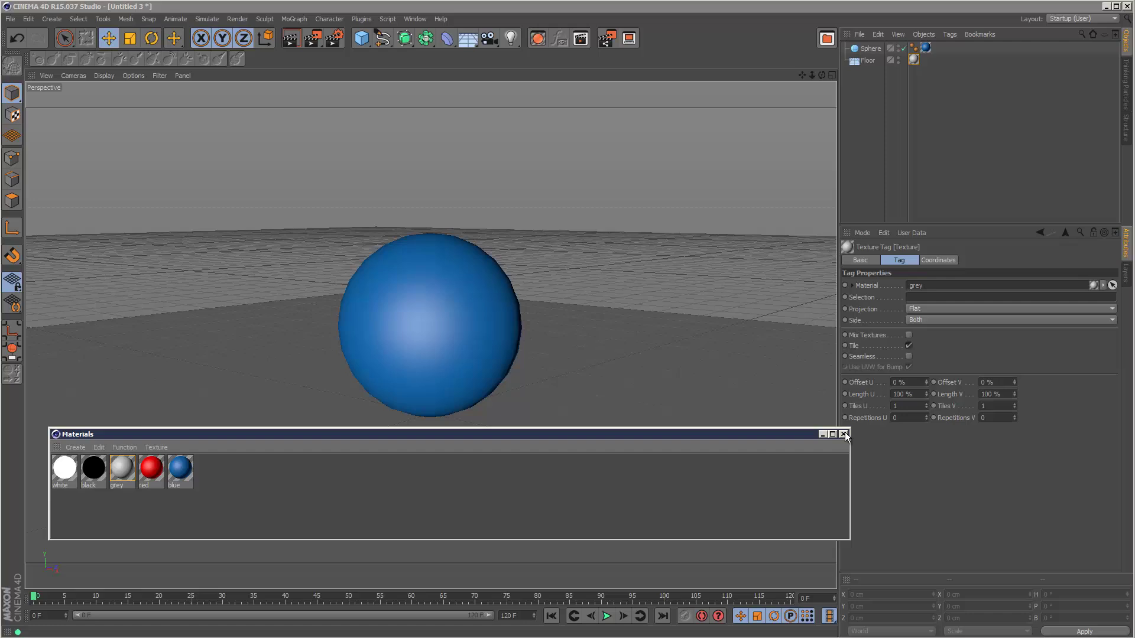
left_click(844, 435)
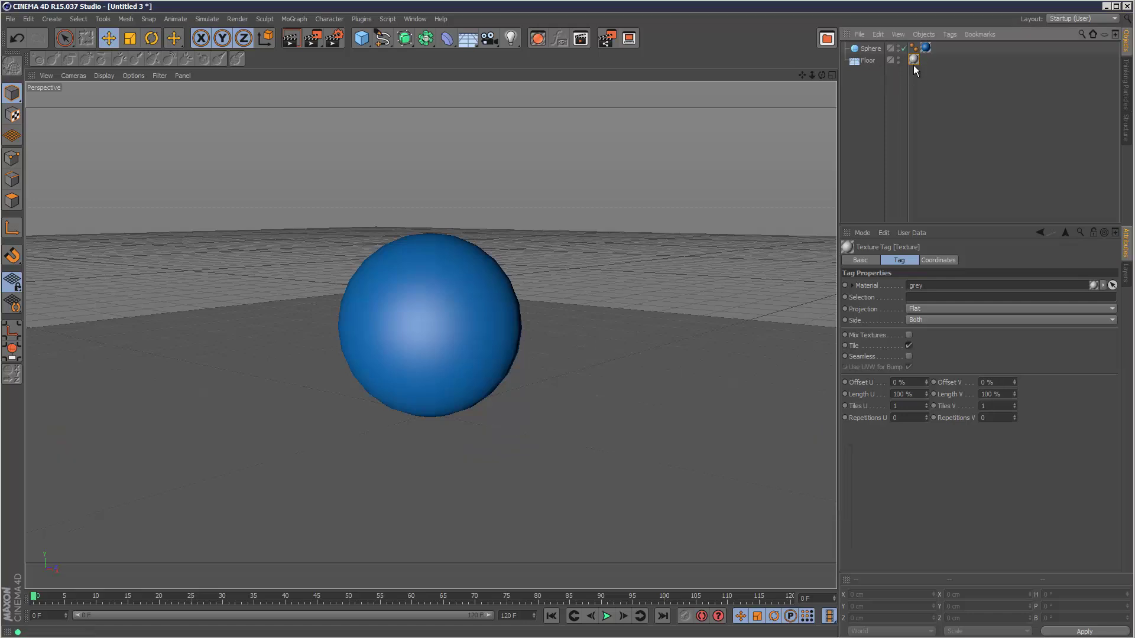
Set the grey material's Color texture to Surfaces > Checkerboard
double_click(915, 59)
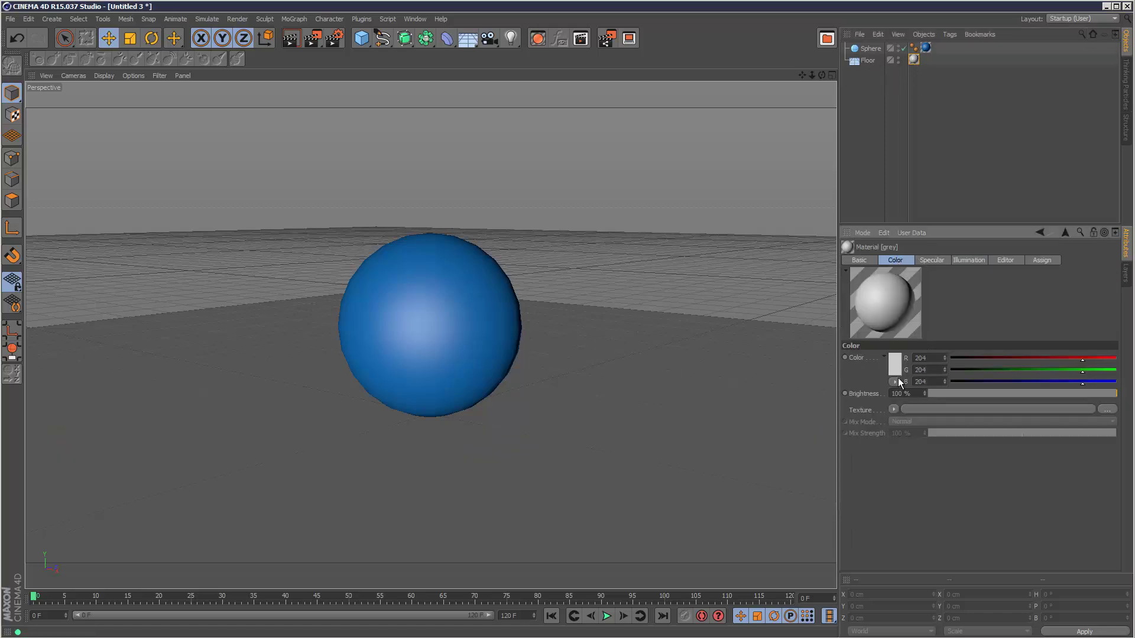
left_click(893, 410)
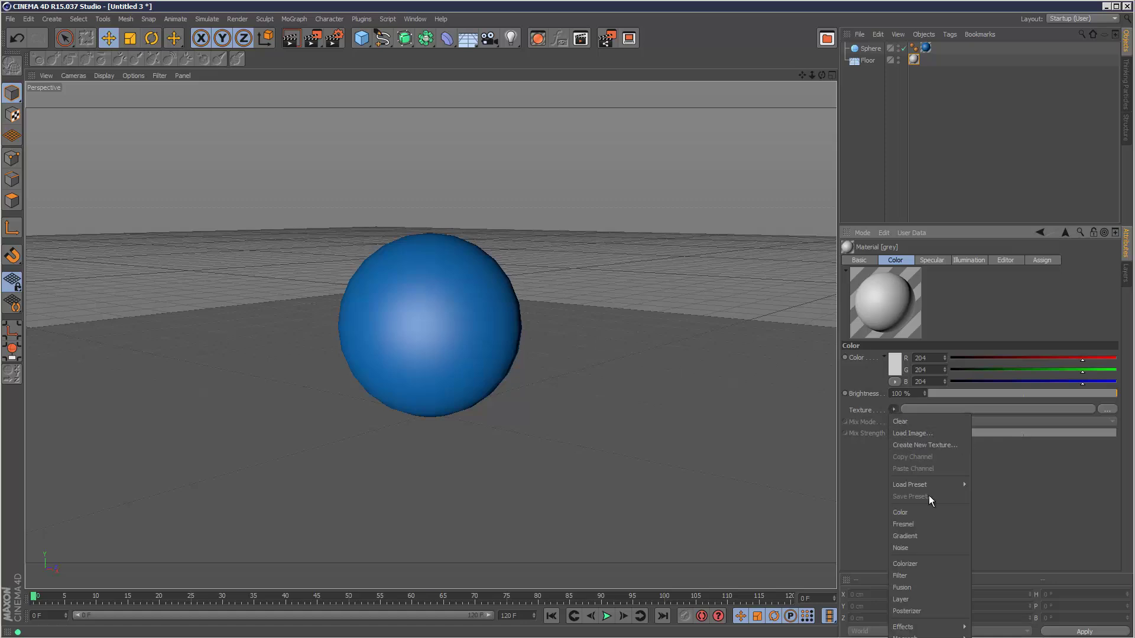
left_click(912, 433)
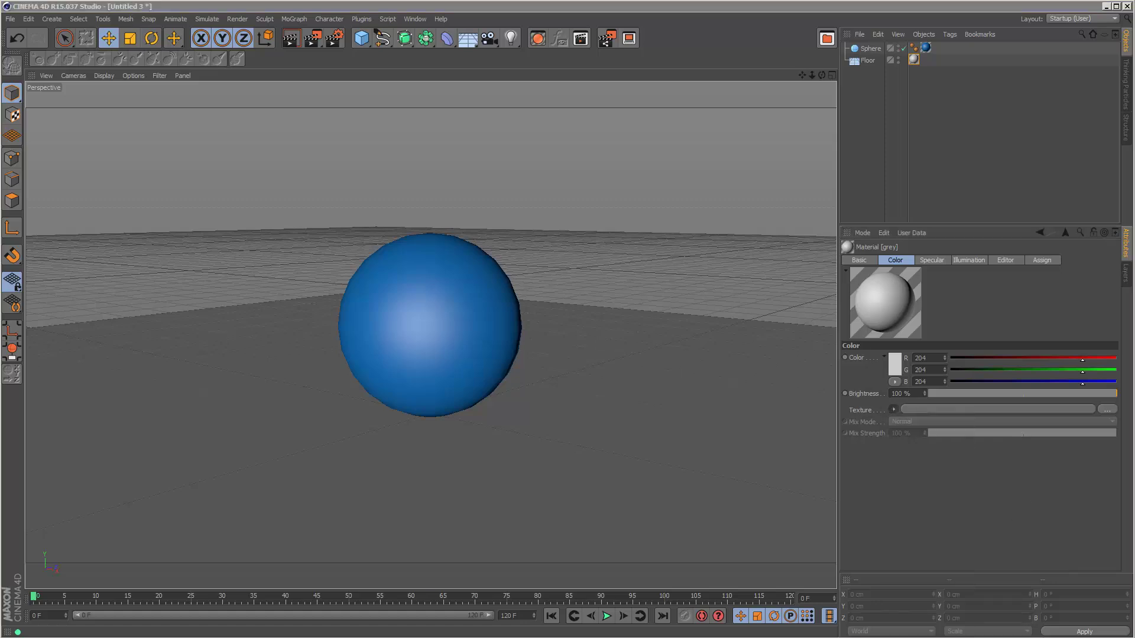
left_click(894, 409)
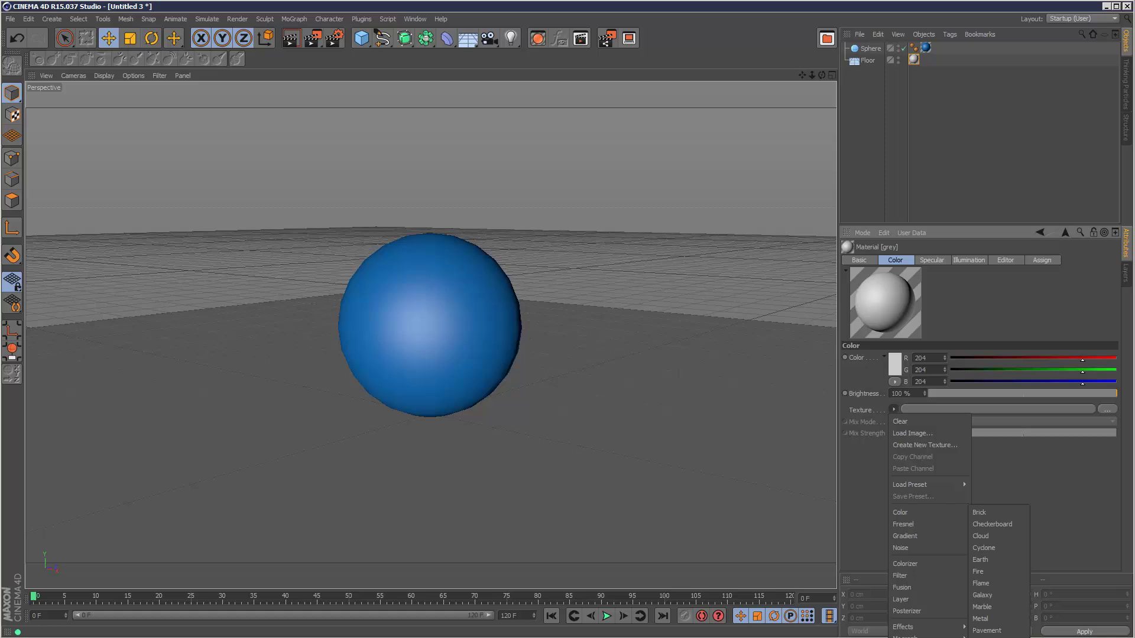
left_click(1017, 524)
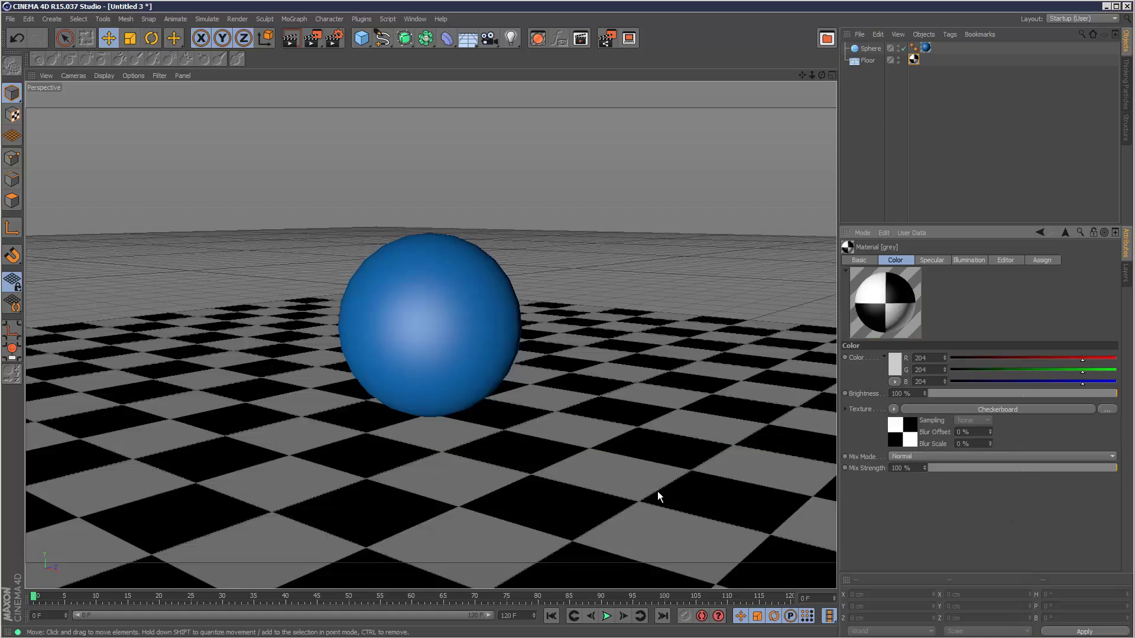
Enable transparency on the blue material at 90% brightness and 1.4 refraction, then render a preview
left_click(925, 48)
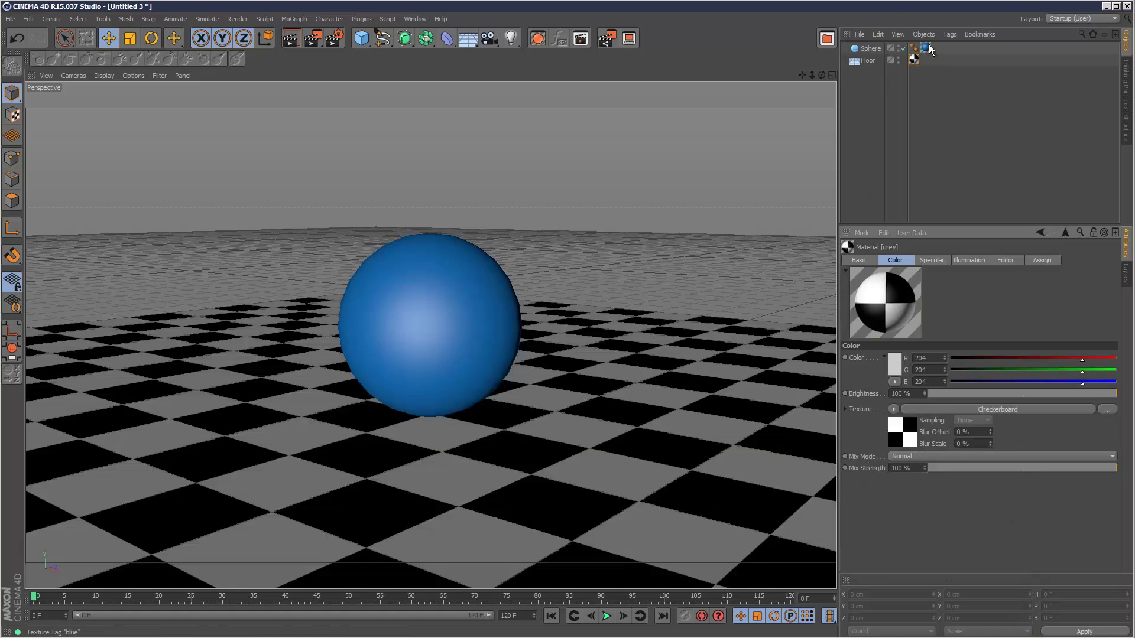
left_click(872, 260)
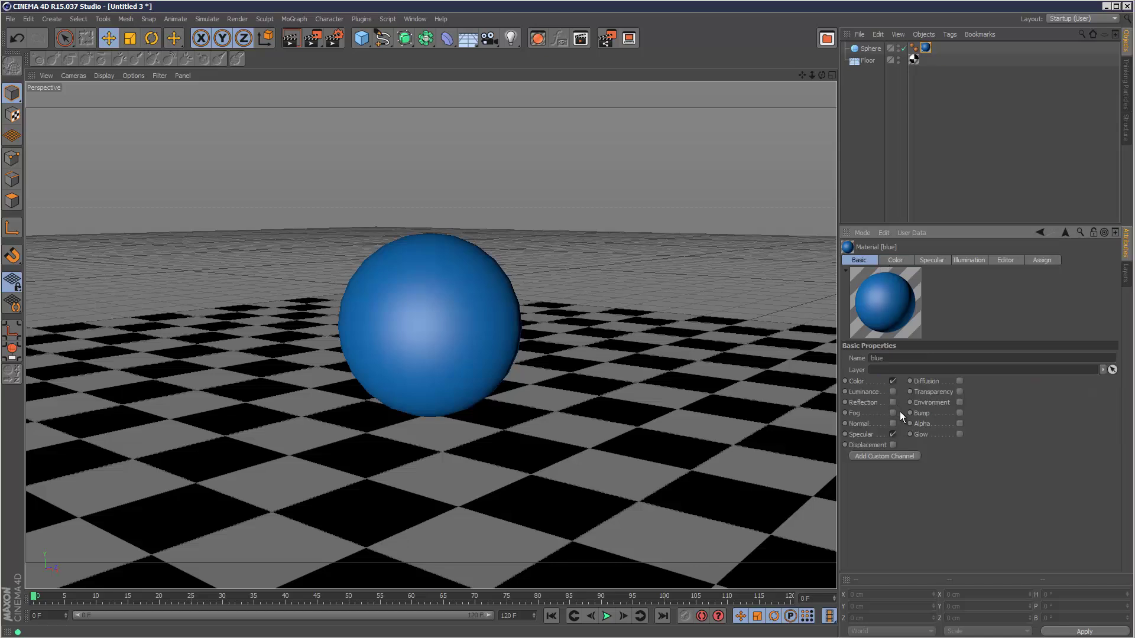
left_click(959, 392)
left_click(959, 260)
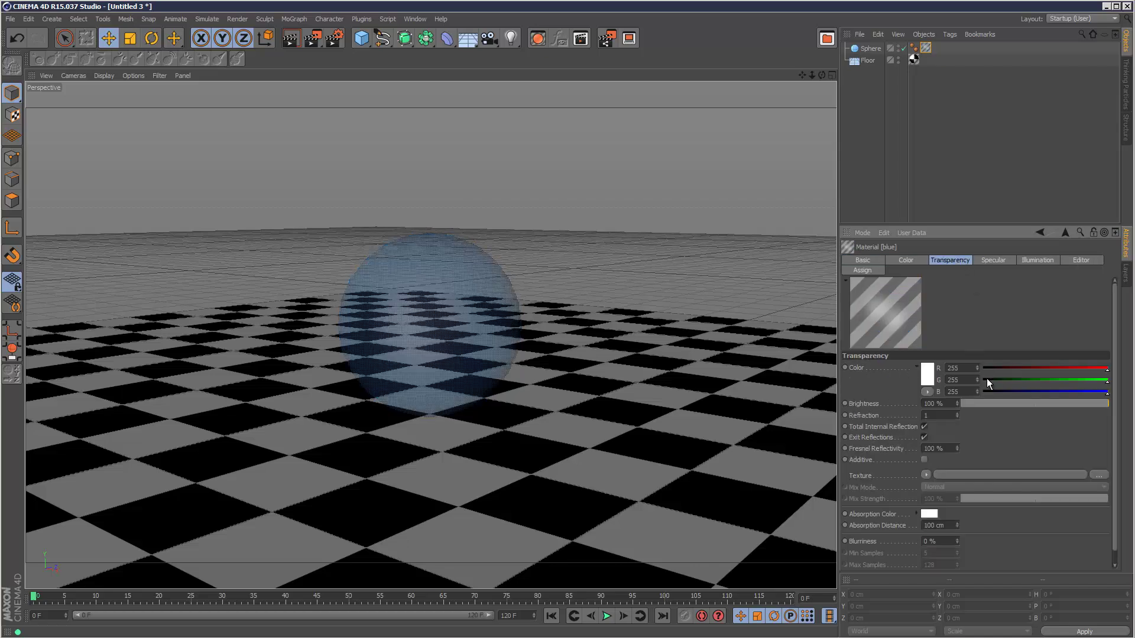
left_click_drag(950, 404, 912, 399)
type("90")
key("Return")
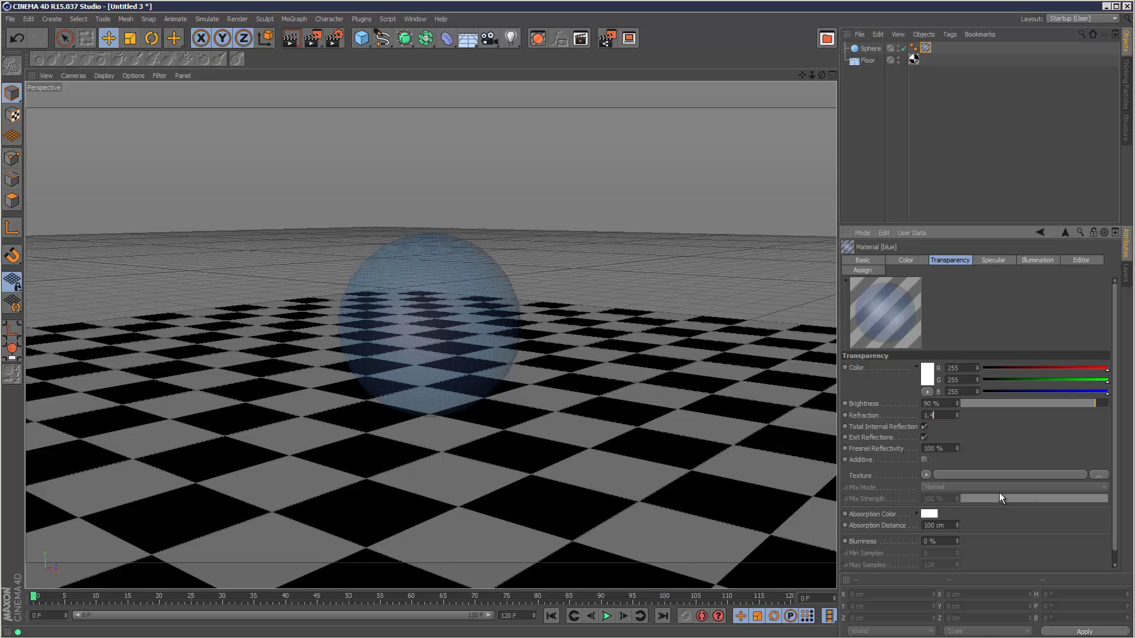
type("1.4")
key("Return")
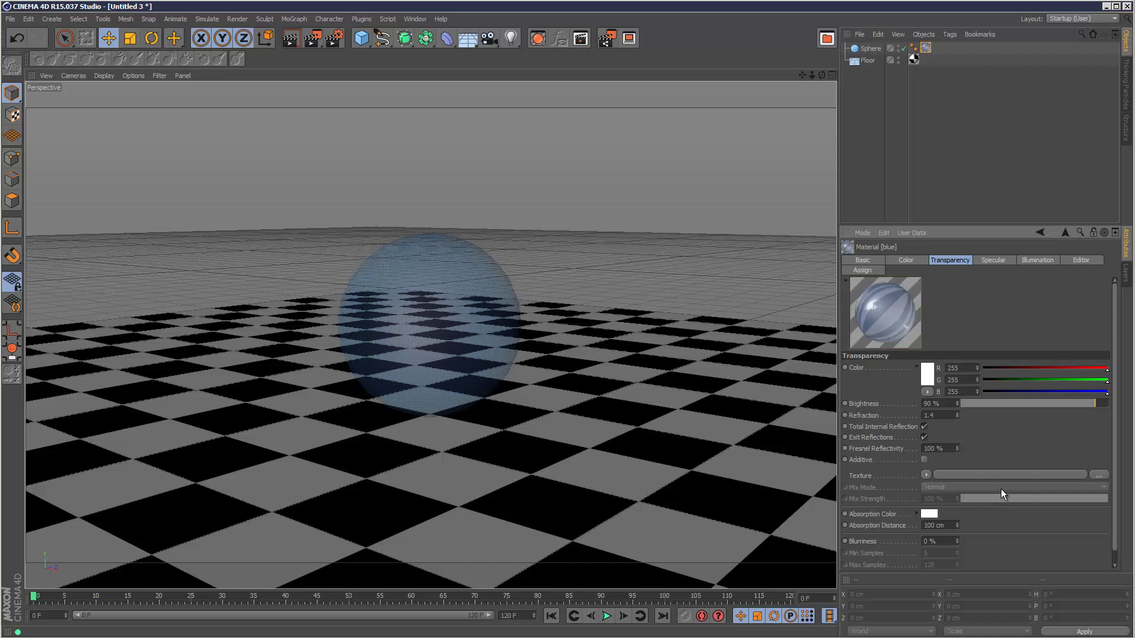
left_click(294, 43)
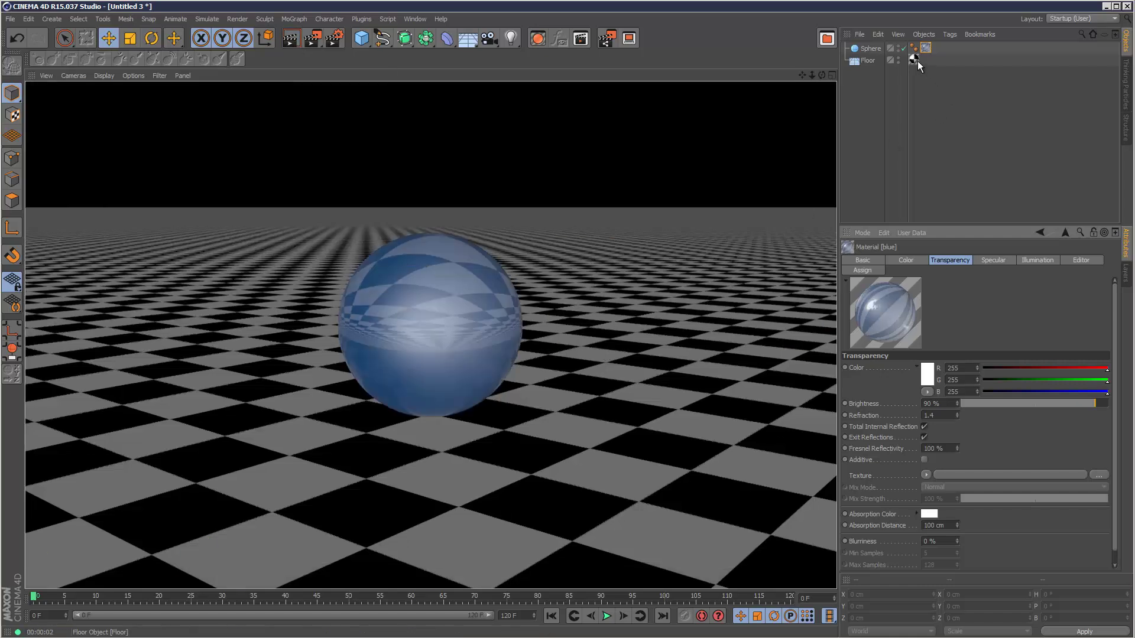
Set the Floor texture tag's Tiles U and V to 0.5 and render a preview
left_click(913, 59)
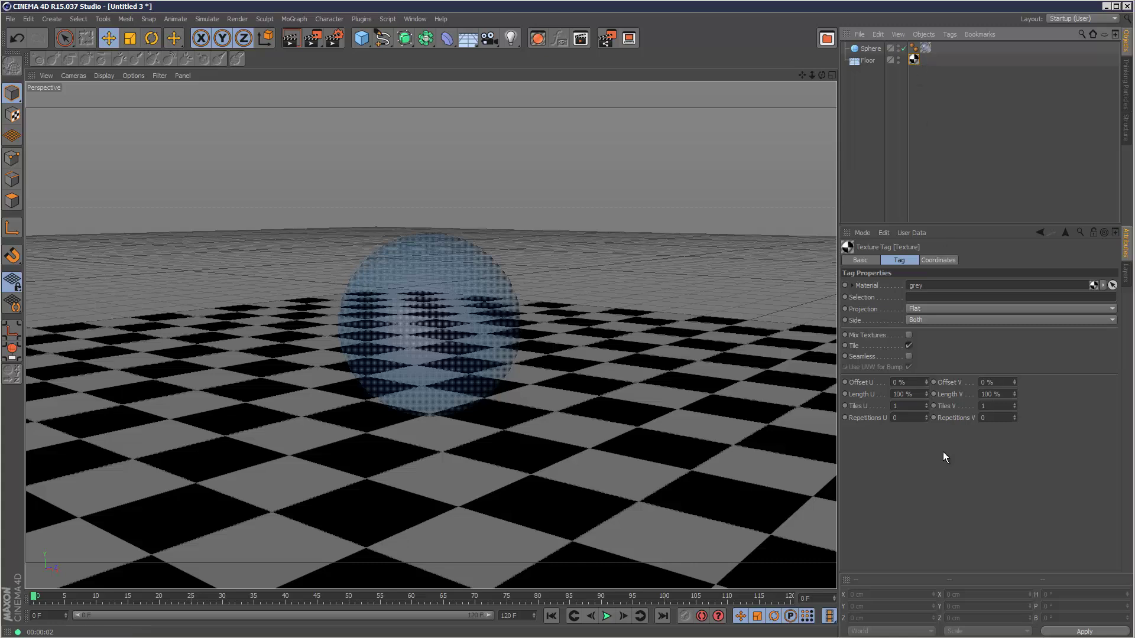
left_click(899, 406)
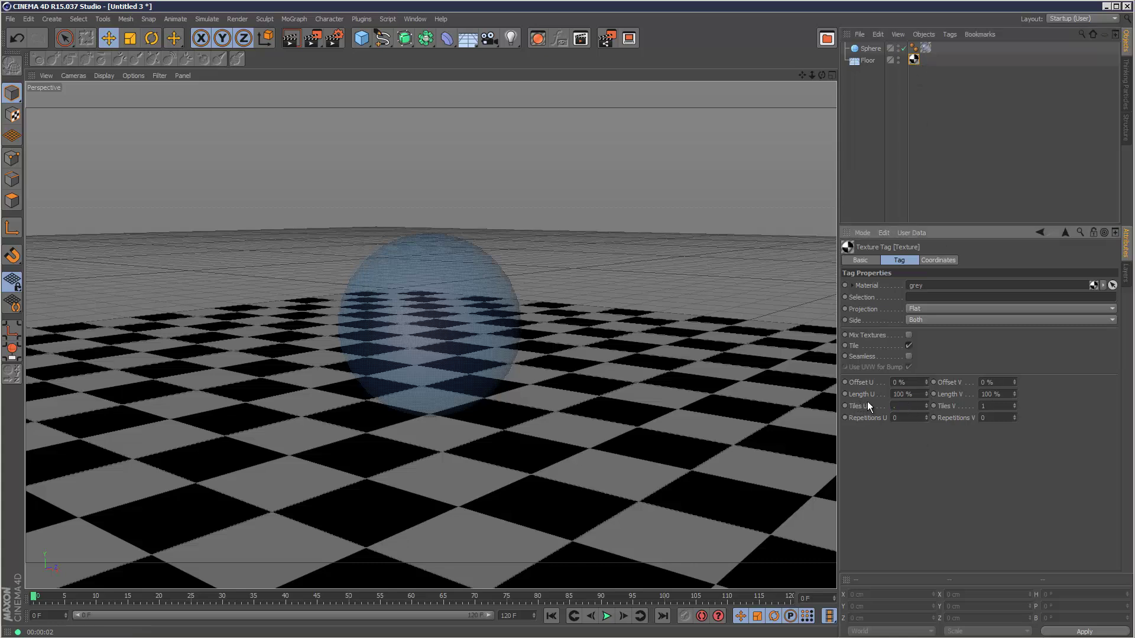
type(".5")
left_click(999, 407)
type("0.5")
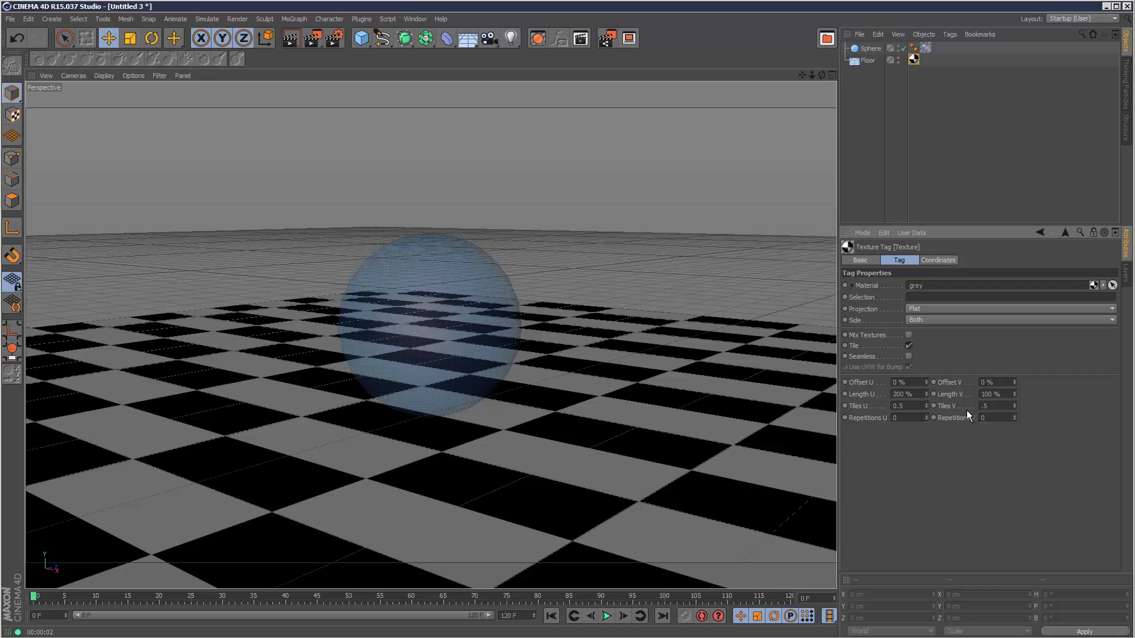
left_click(989, 416)
left_click(290, 38)
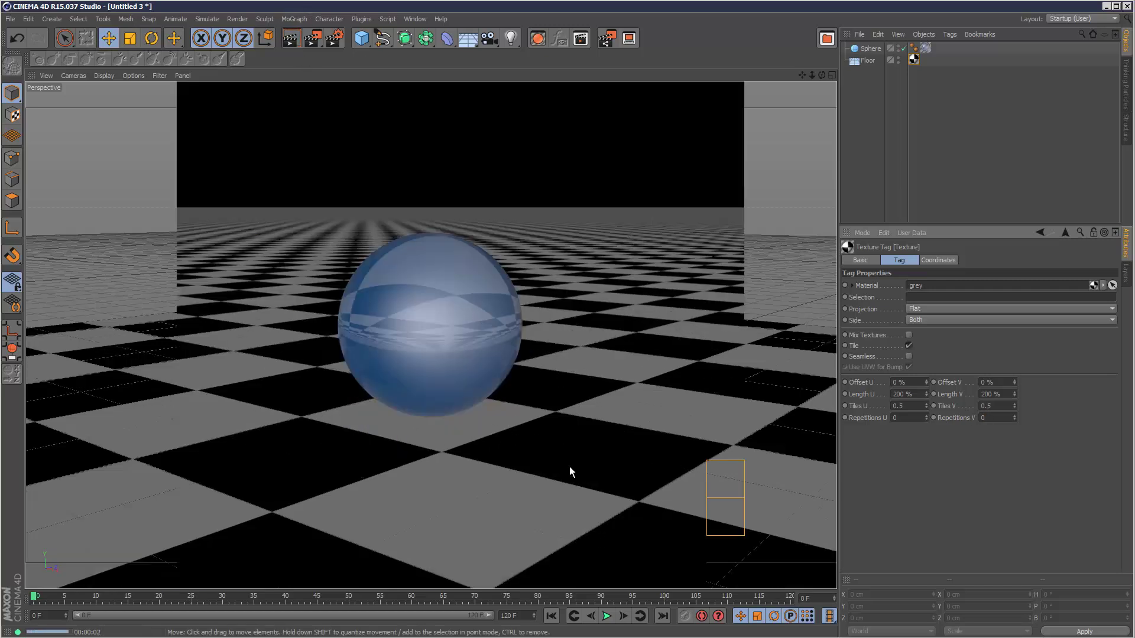
Add a Light and move it to about Y 268.652 cm, Z -282.177 cm
left_click_drag(510, 39, 549, 52)
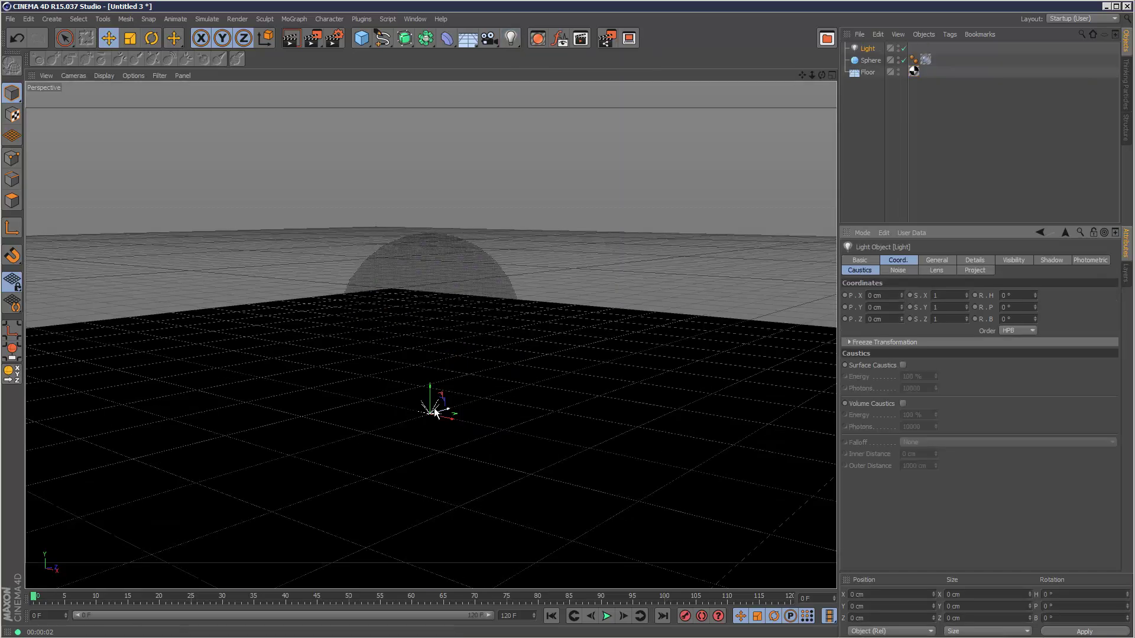
left_click_drag(448, 414, 195, 122)
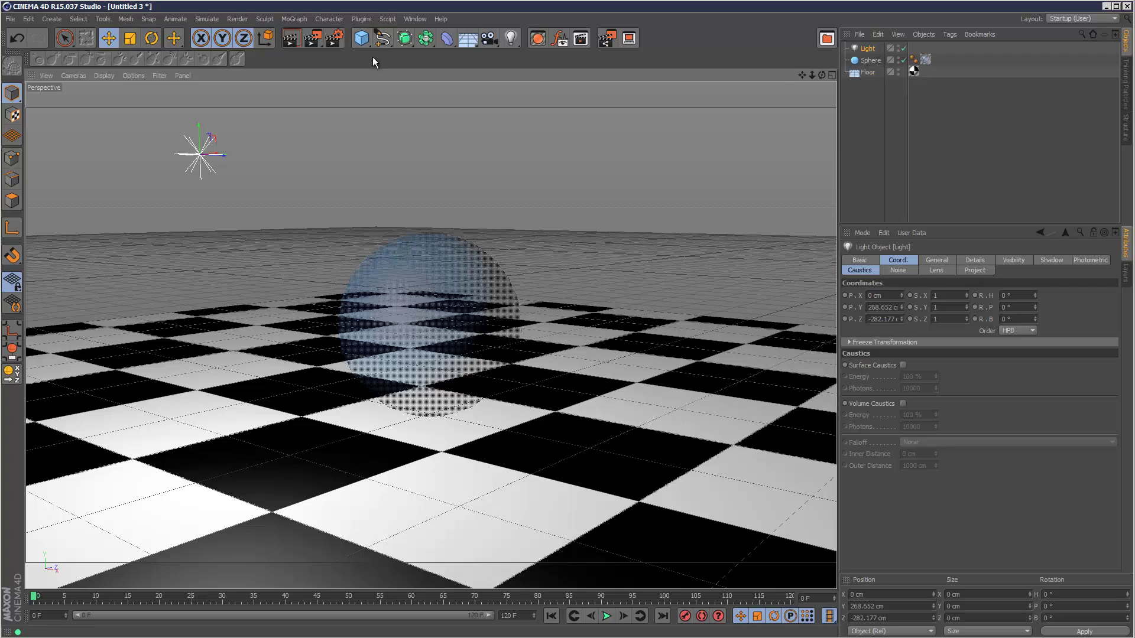
left_click(956, 156)
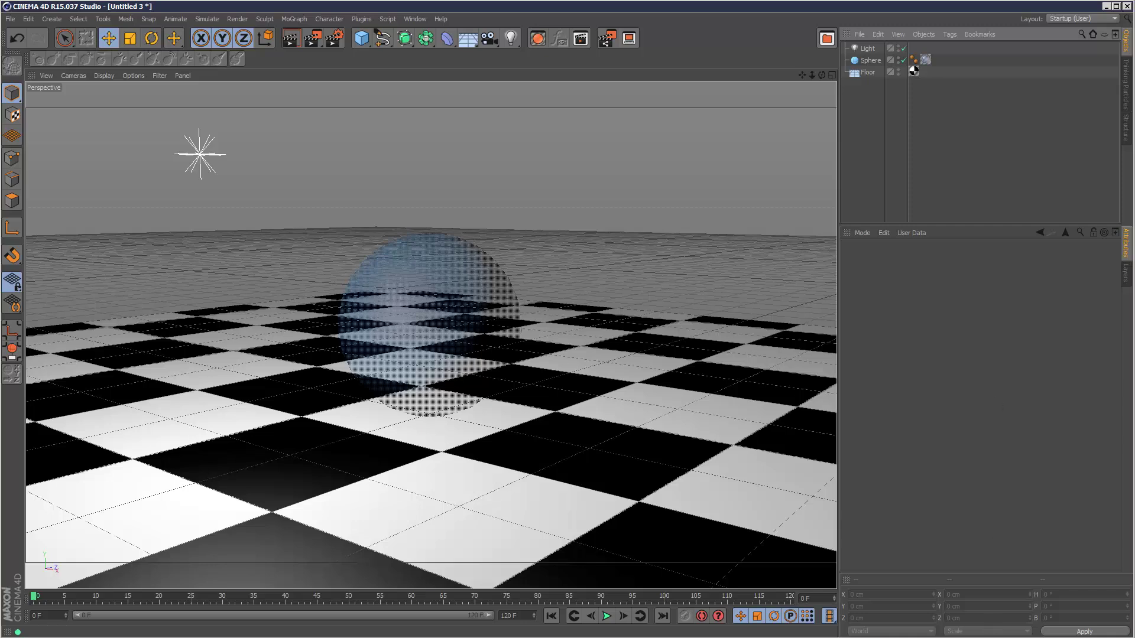
Check the blue material's Illumination caustics options, then show the Light's Caustics tab
left_click(926, 61)
double_click(928, 61)
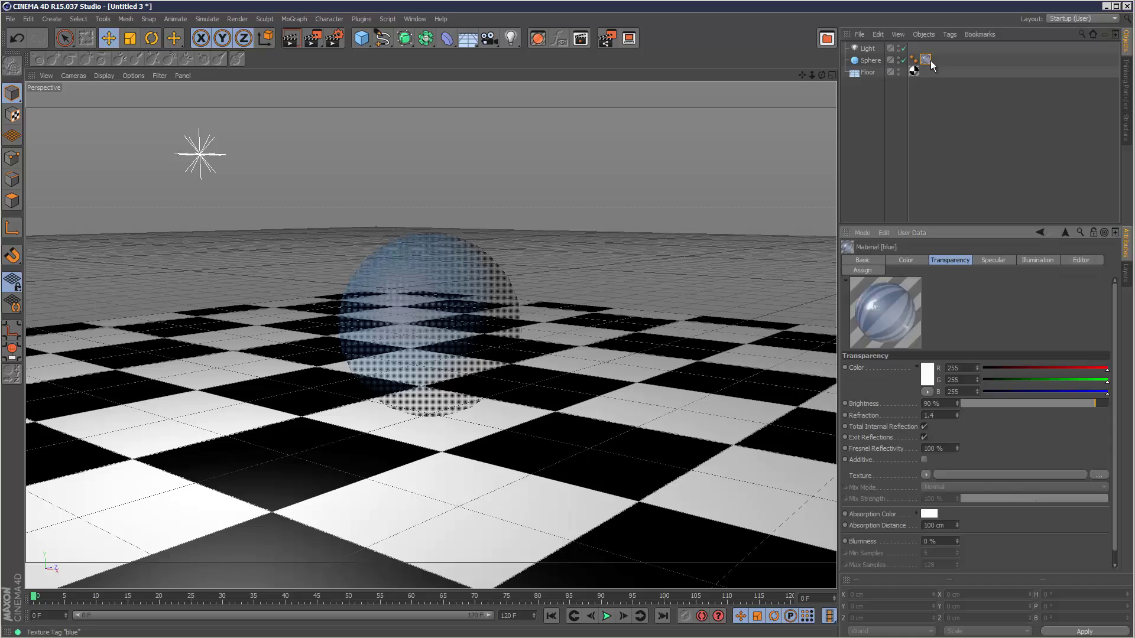
left_click(1031, 260)
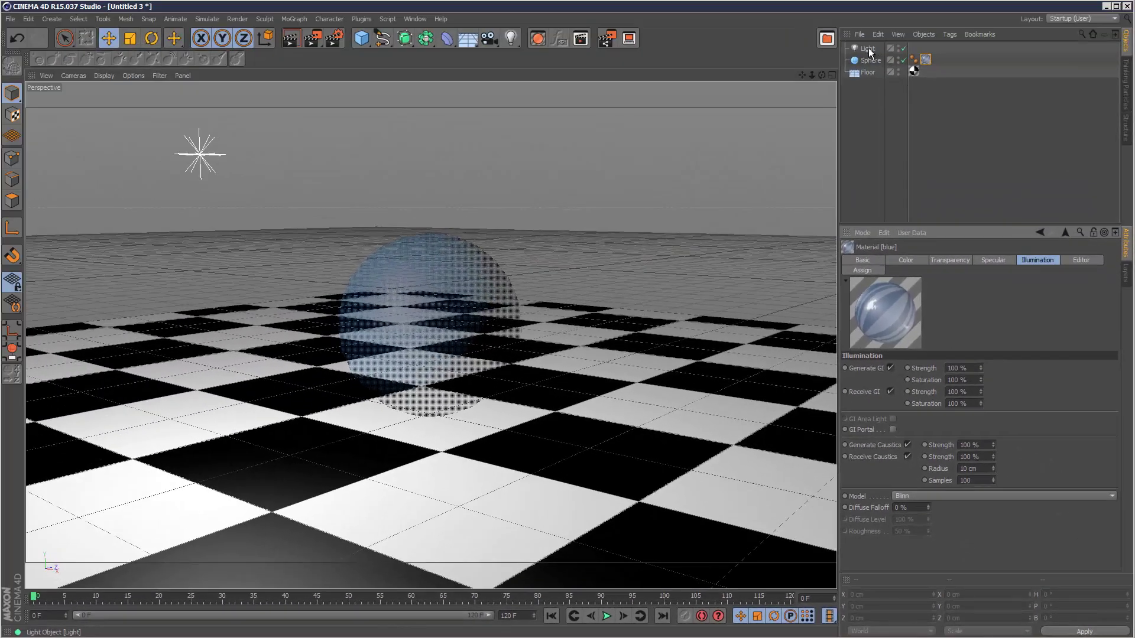
left_click(868, 49)
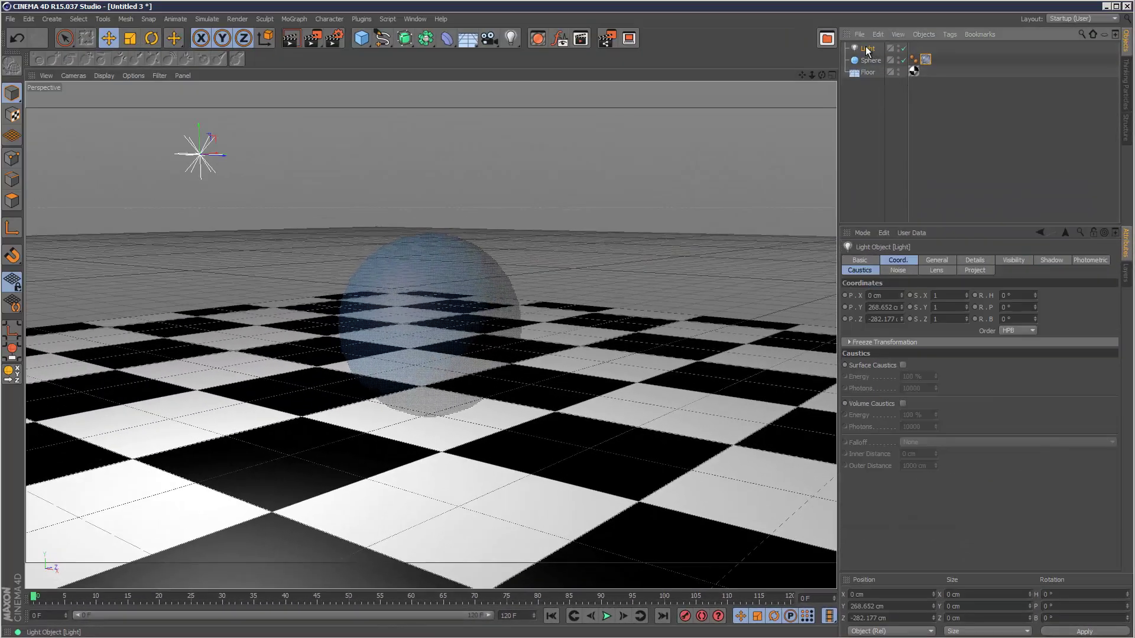
left_click(860, 270)
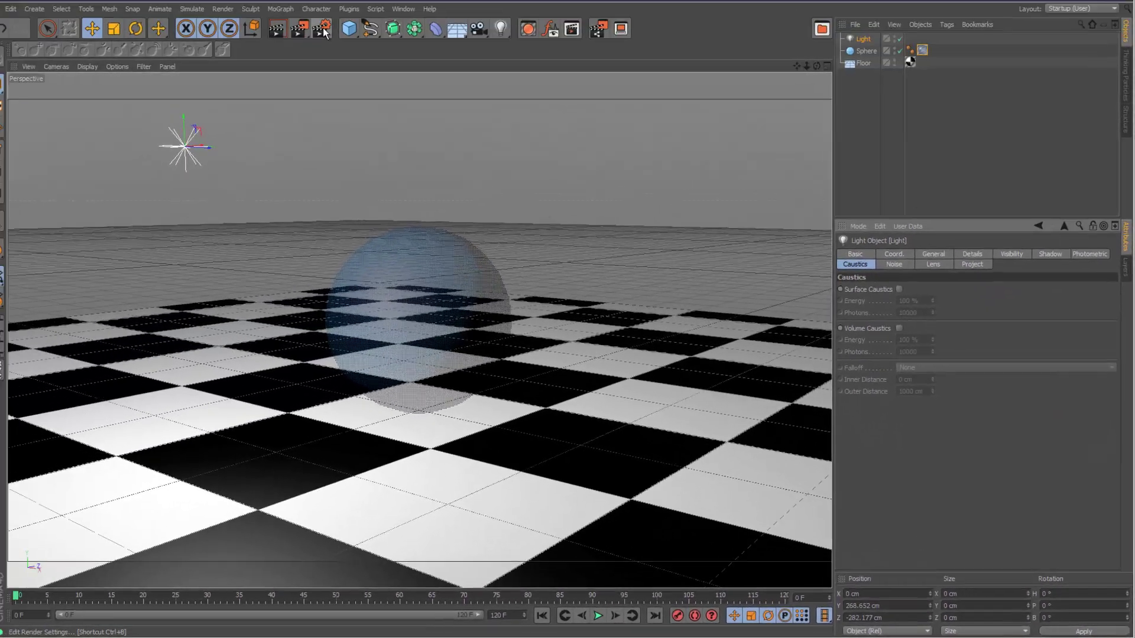
Remove the Caustics effect in Render Settings and re-add it with default settings
key("ctrl+b")
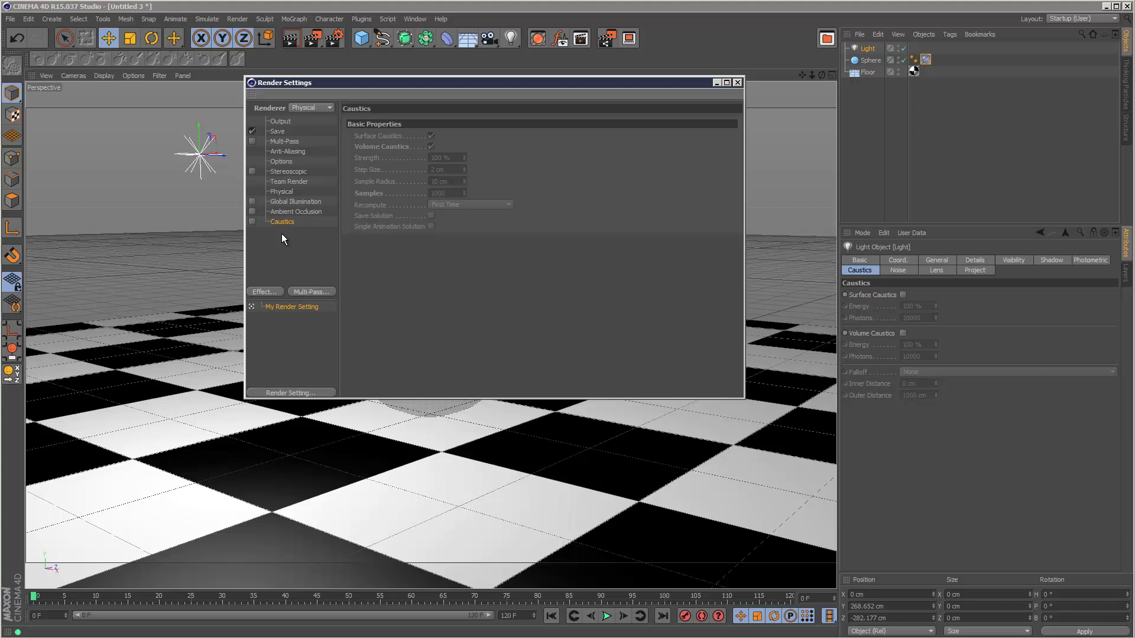
right_click(281, 233)
left_click(279, 223)
right_click(279, 223)
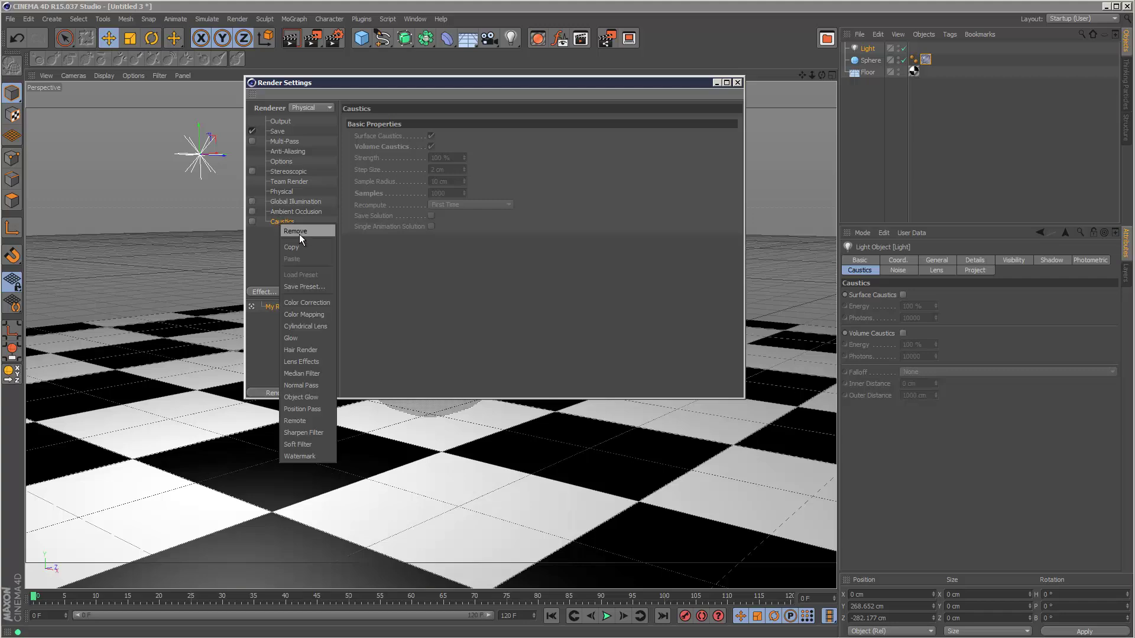
left_click(299, 234)
right_click(276, 233)
left_click(316, 313)
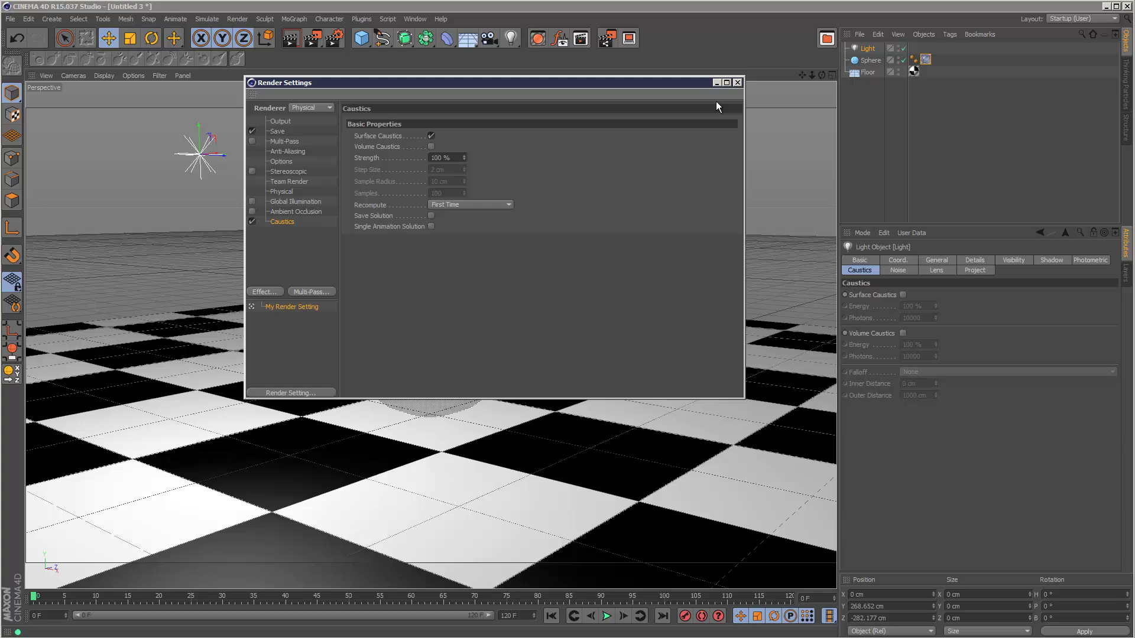
Set the floor Checkerboard's Color 1 to mid grey and render a preview
left_click(737, 82)
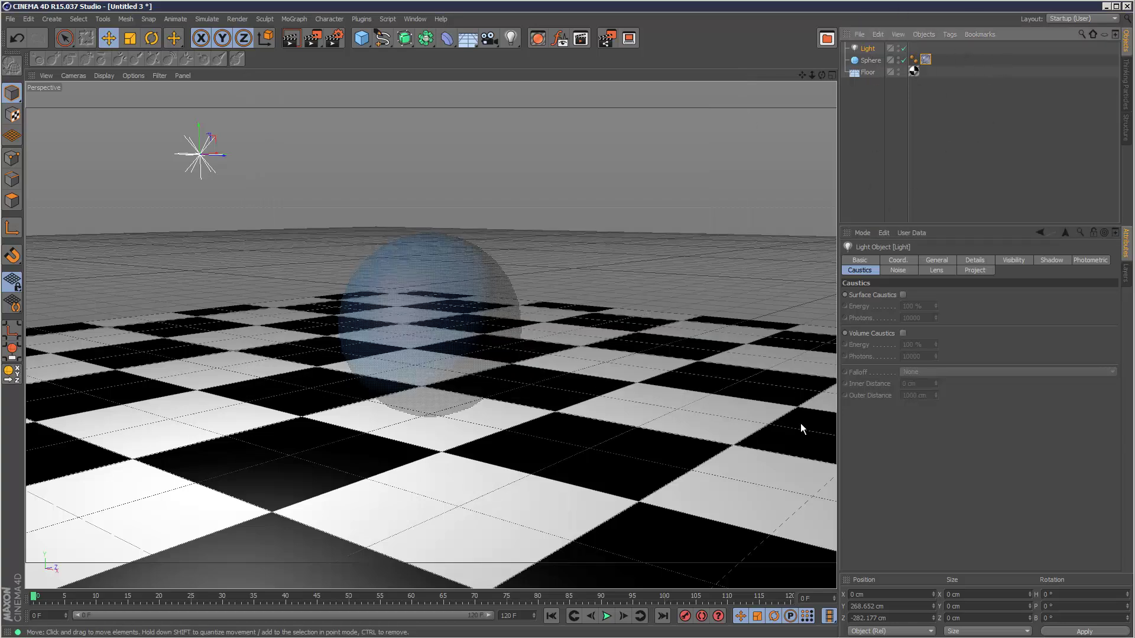
left_click(913, 70)
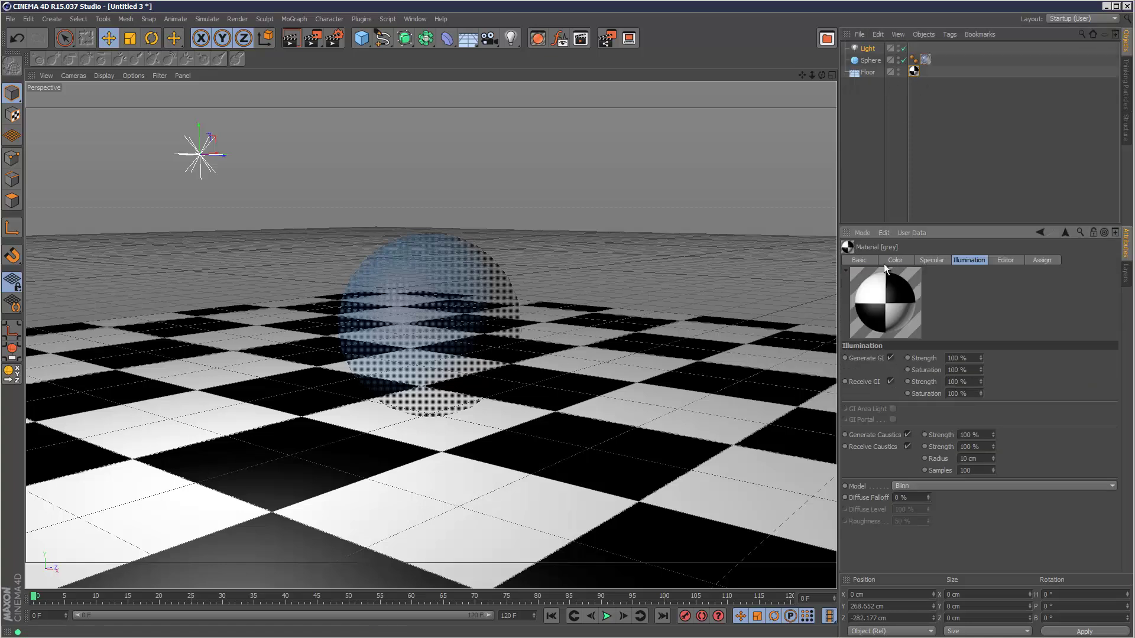
left_click(885, 262)
left_click(936, 409)
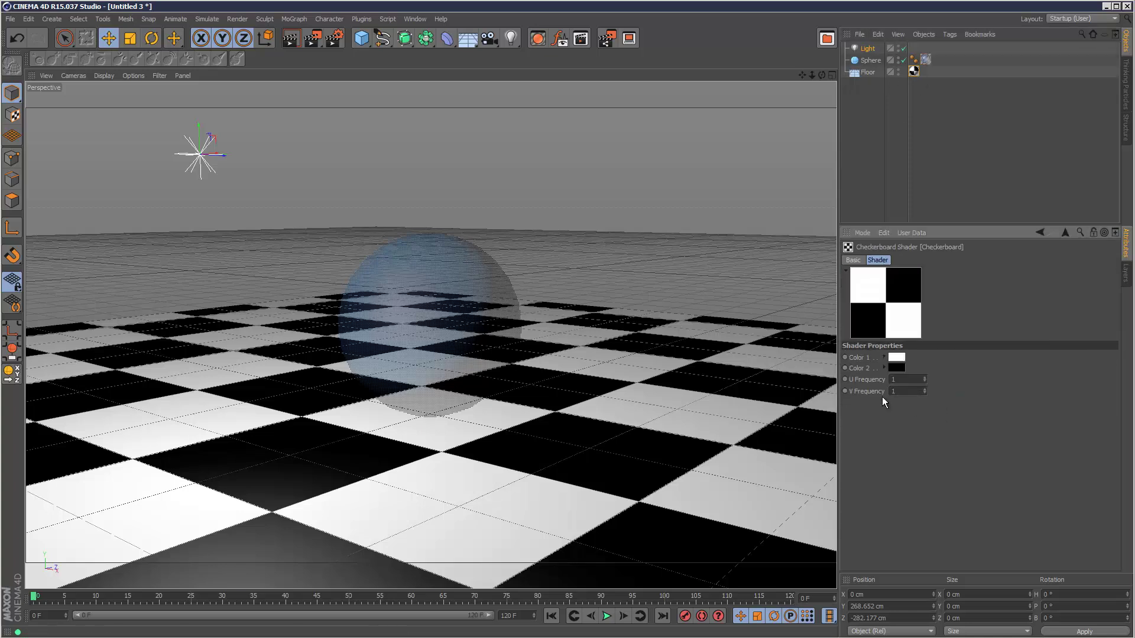
left_click(900, 360)
left_click_drag(838, 326, 822, 356)
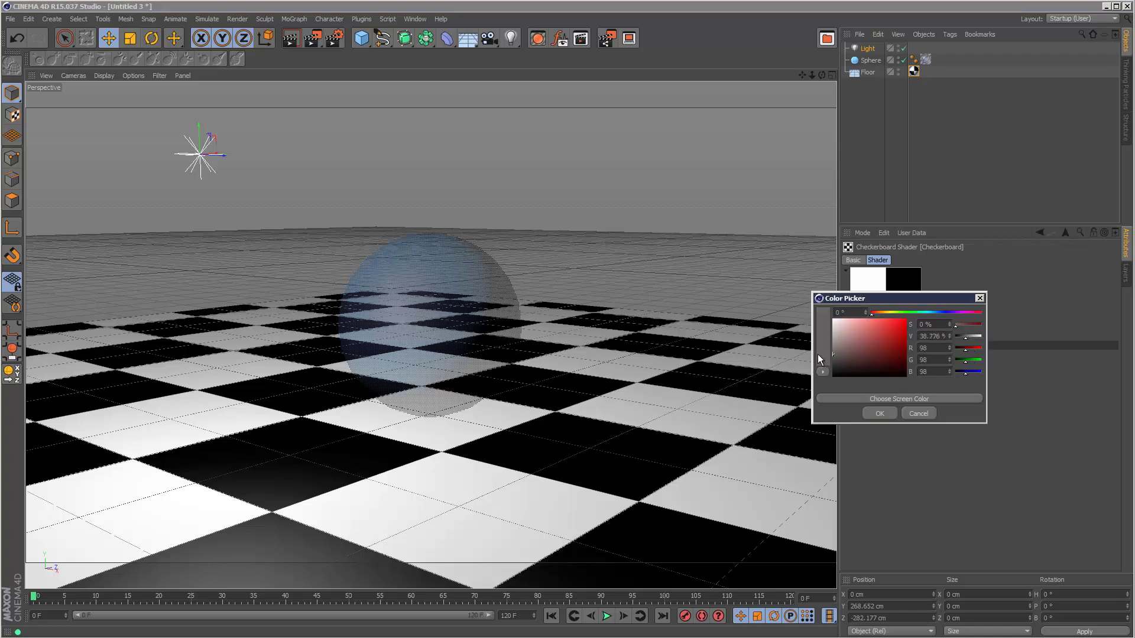
left_click(879, 413)
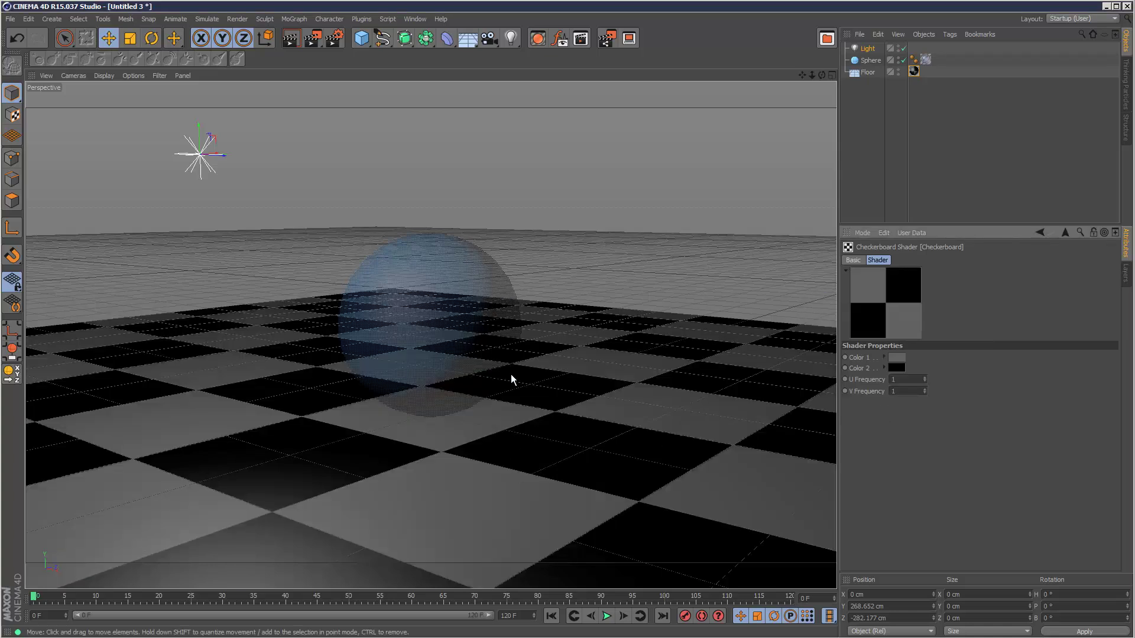
left_click(290, 38)
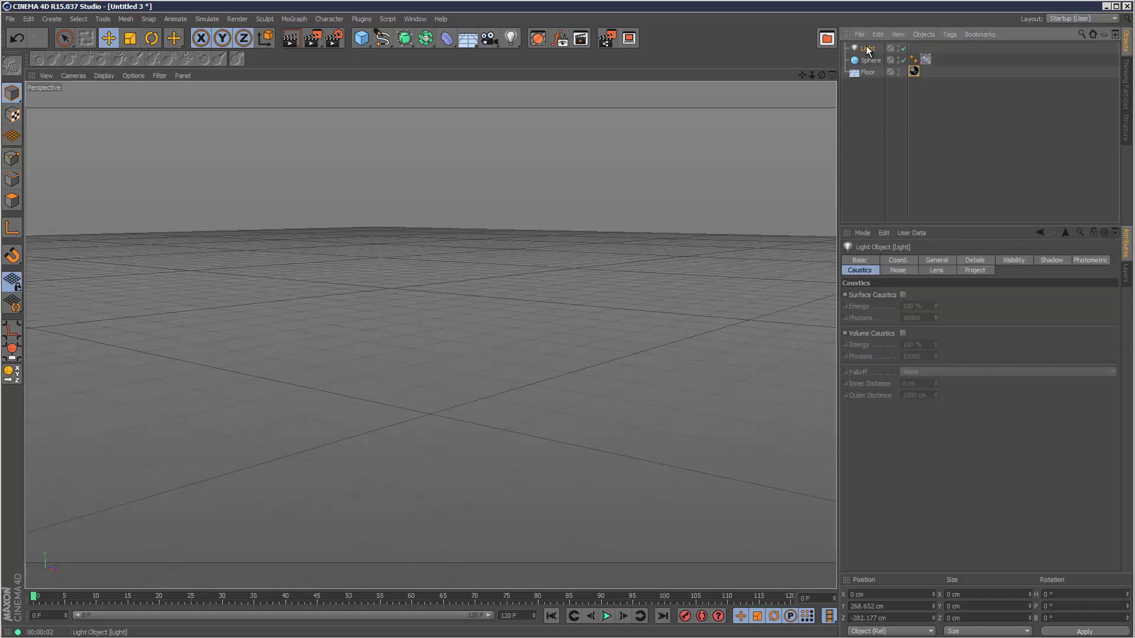
Turn on the light's Surface Caustics with 500000 photons and render a preview
left_click(868, 49)
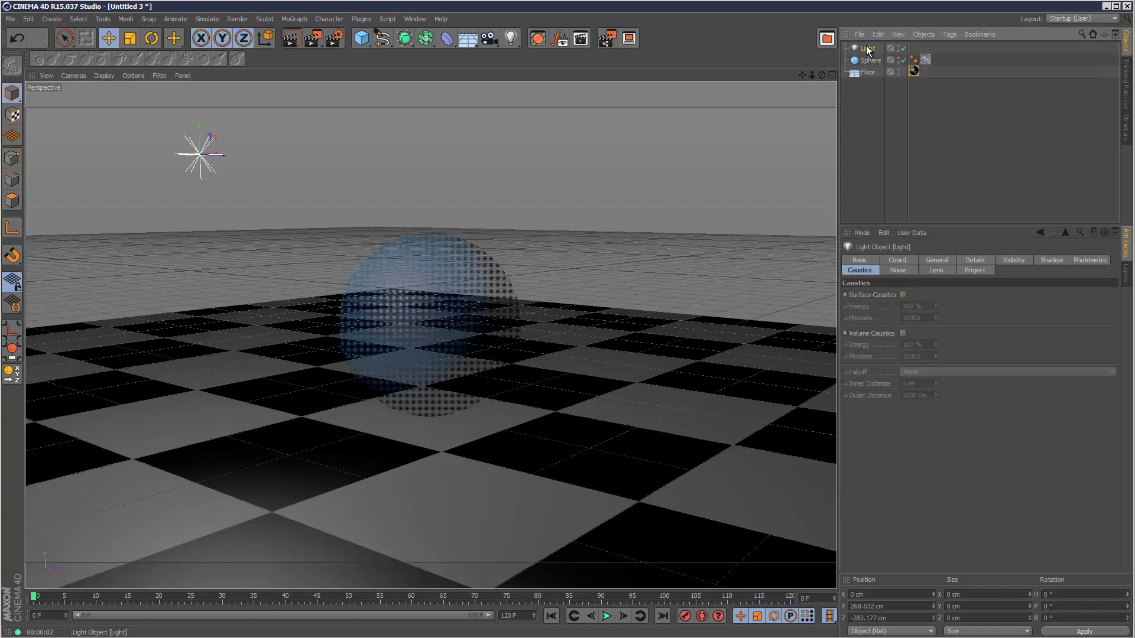
left_click(902, 295)
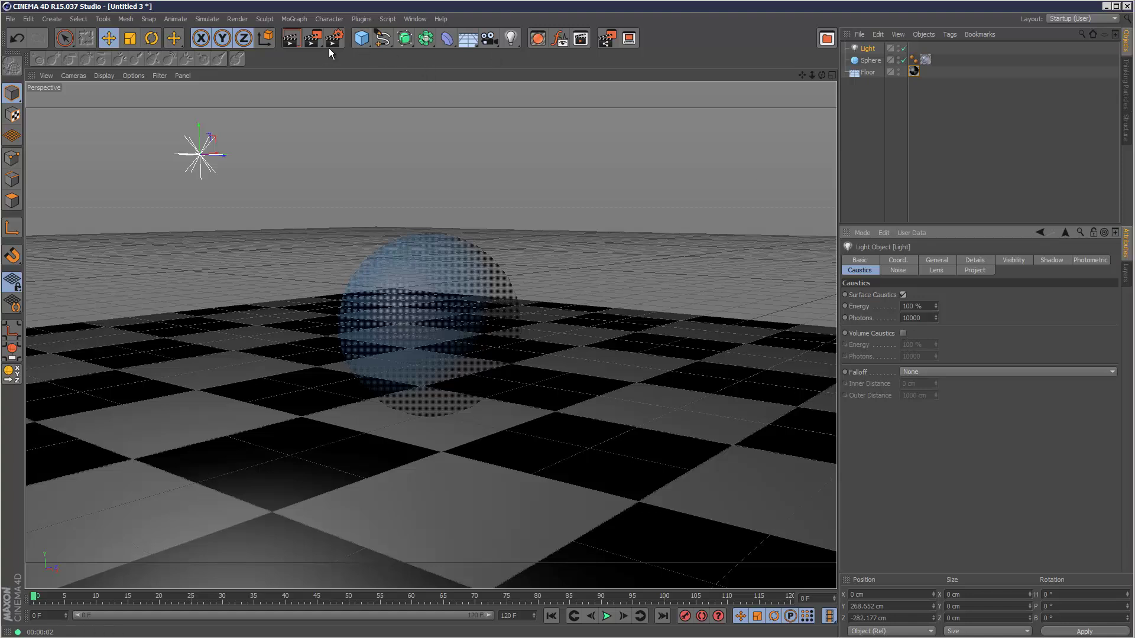
key("ctrl+r")
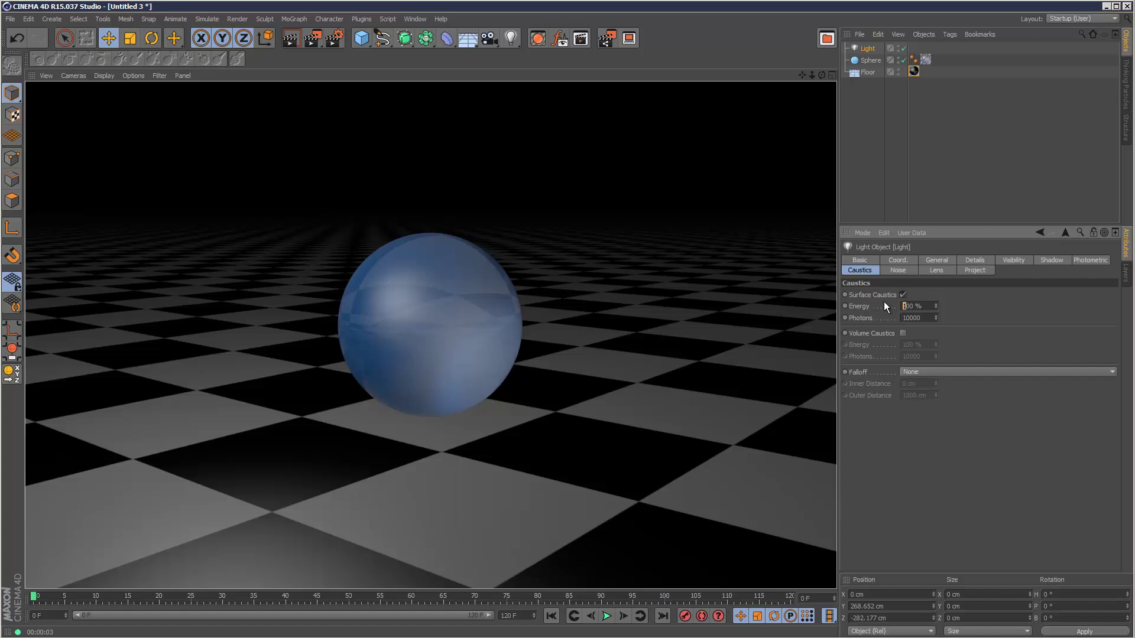
type("2")
left_click(927, 317)
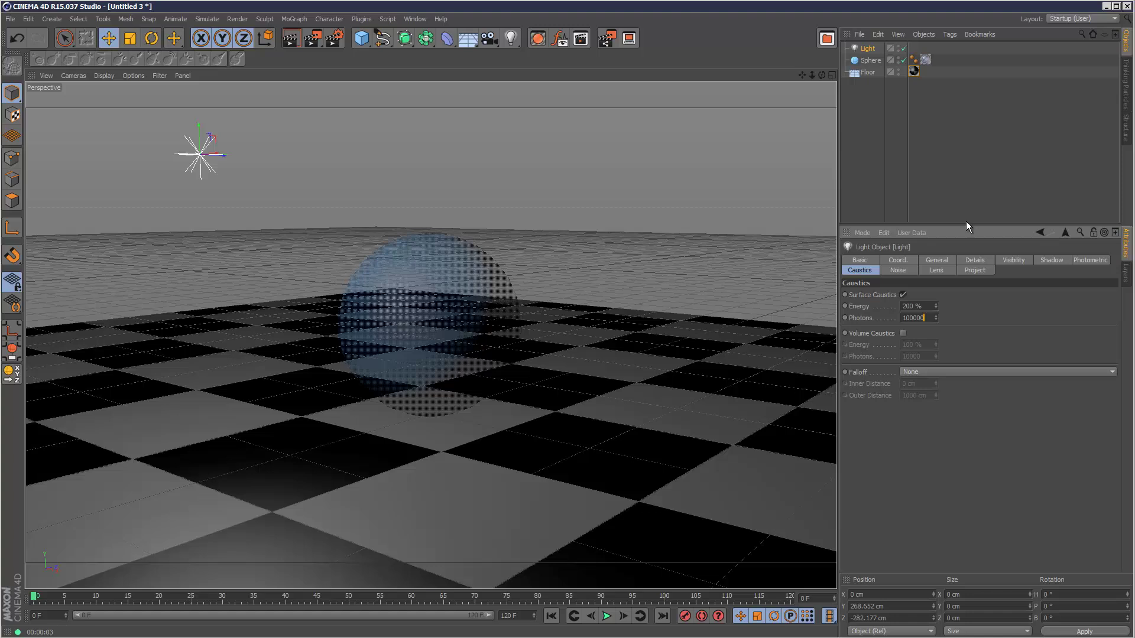
left_click(713, 181)
left_click(290, 38)
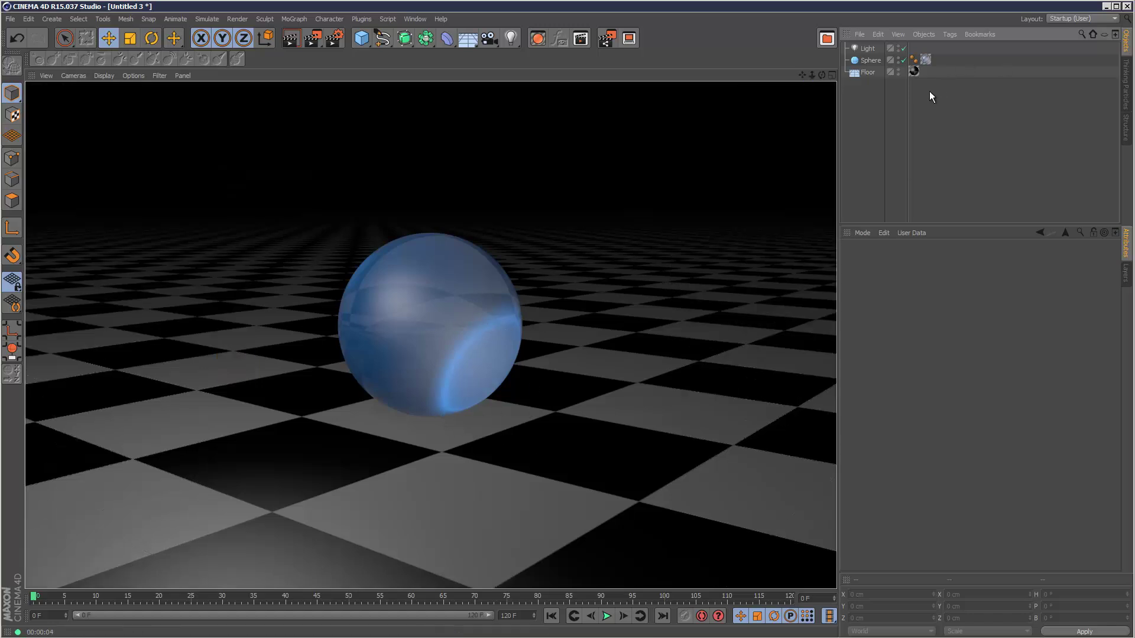
Raise the light's caustics energy to 300% and re-render the scene
left_click(926, 60)
left_click(868, 49)
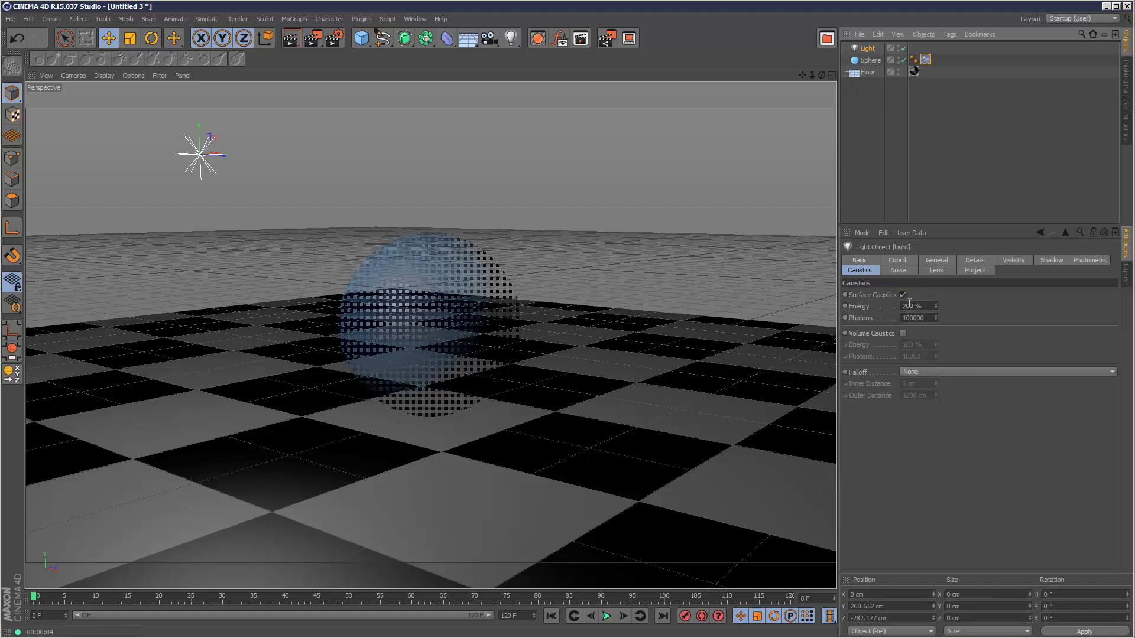
left_click(905, 306)
type("3")
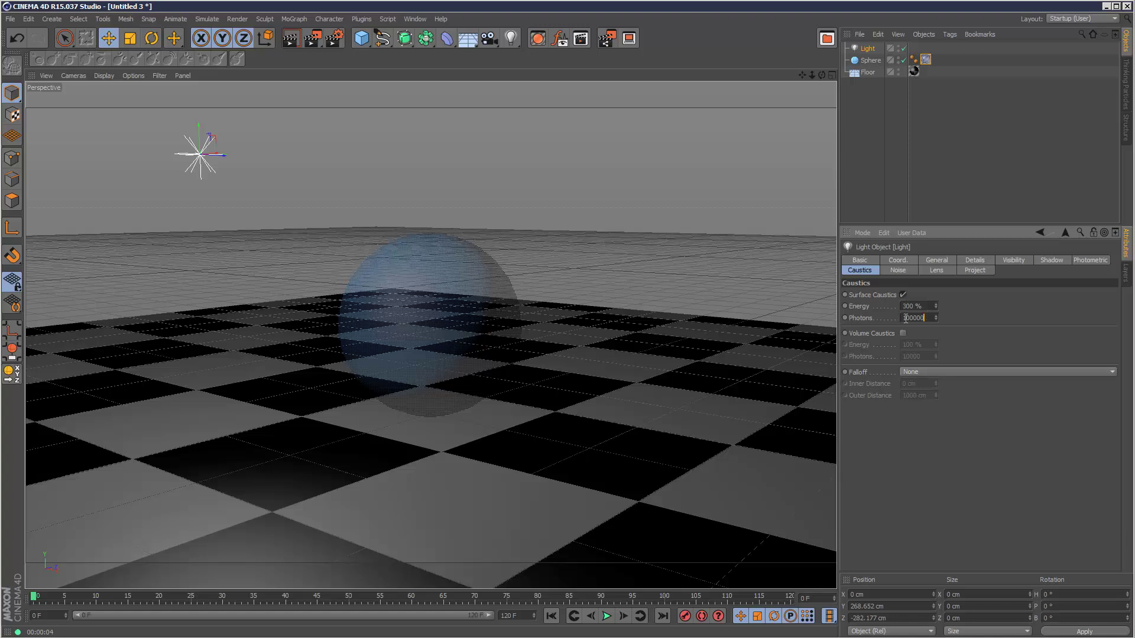
left_click(996, 165)
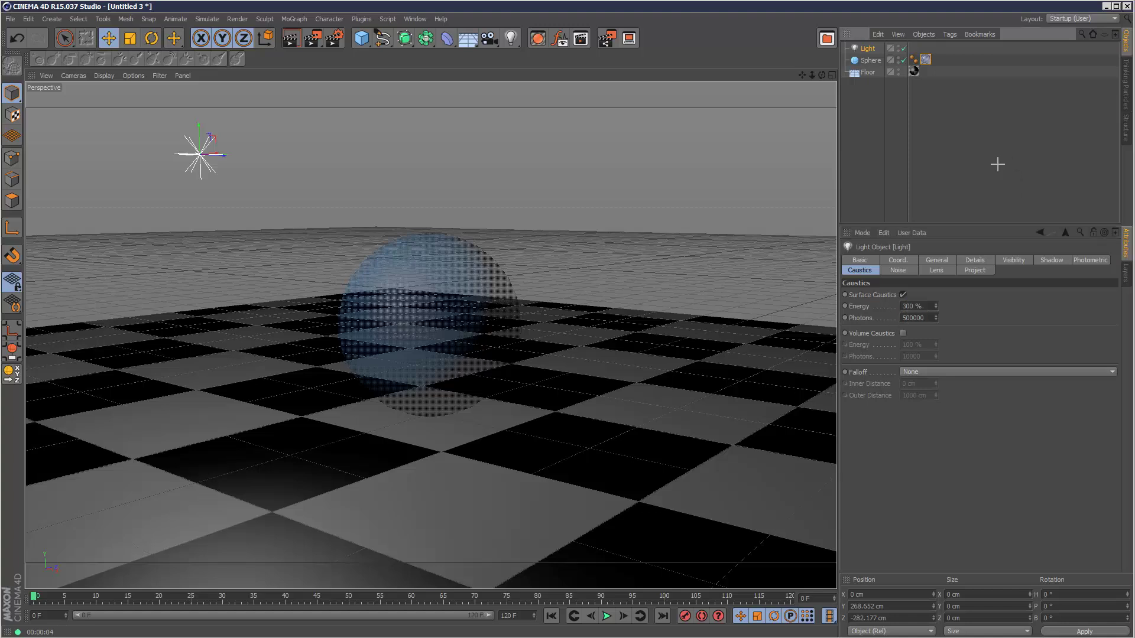
left_click(292, 39)
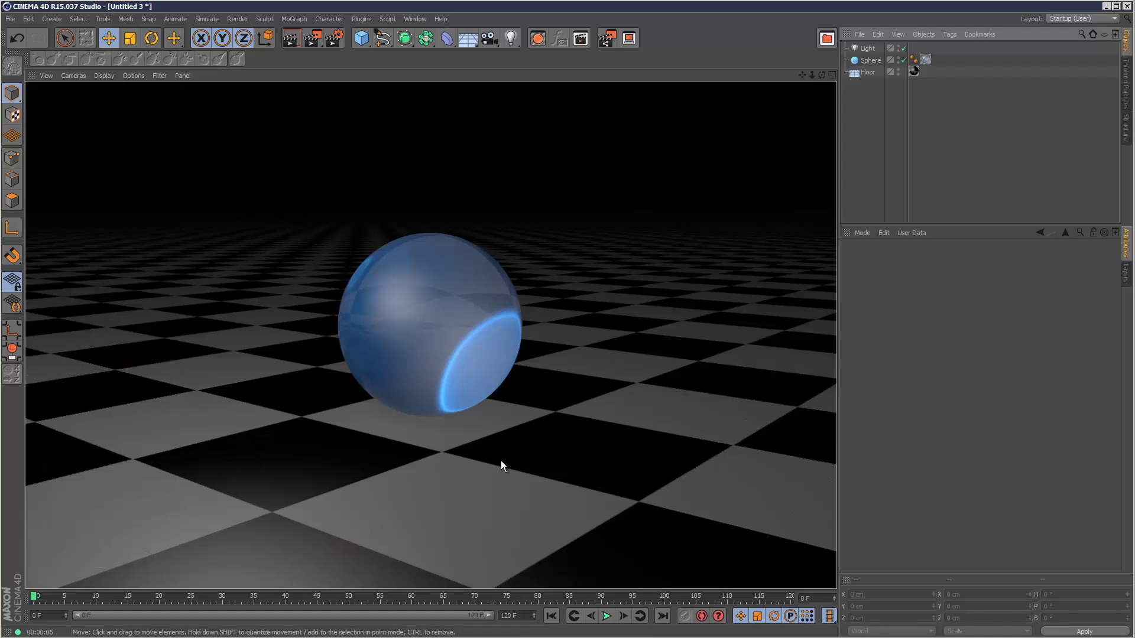
Set the blue material's caustics samples to 10000 and Generate strength to 200%, then render
left_click(925, 60)
left_click(1050, 260)
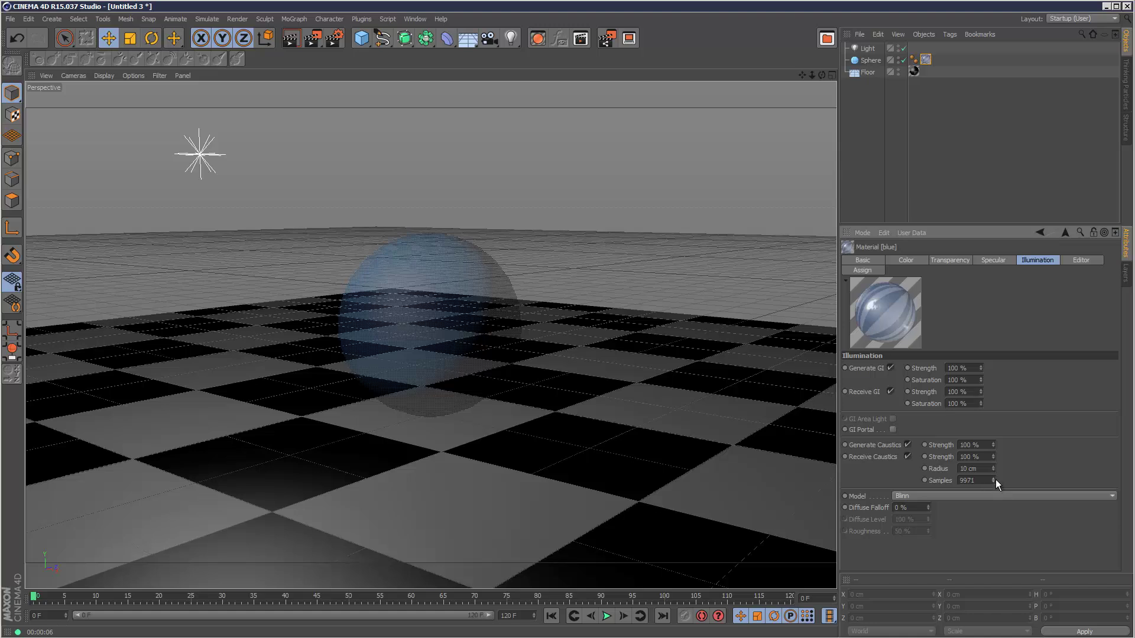
left_click_drag(995, 480, 996, 476)
double_click(965, 446)
type("200")
key("Return")
left_click(291, 39)
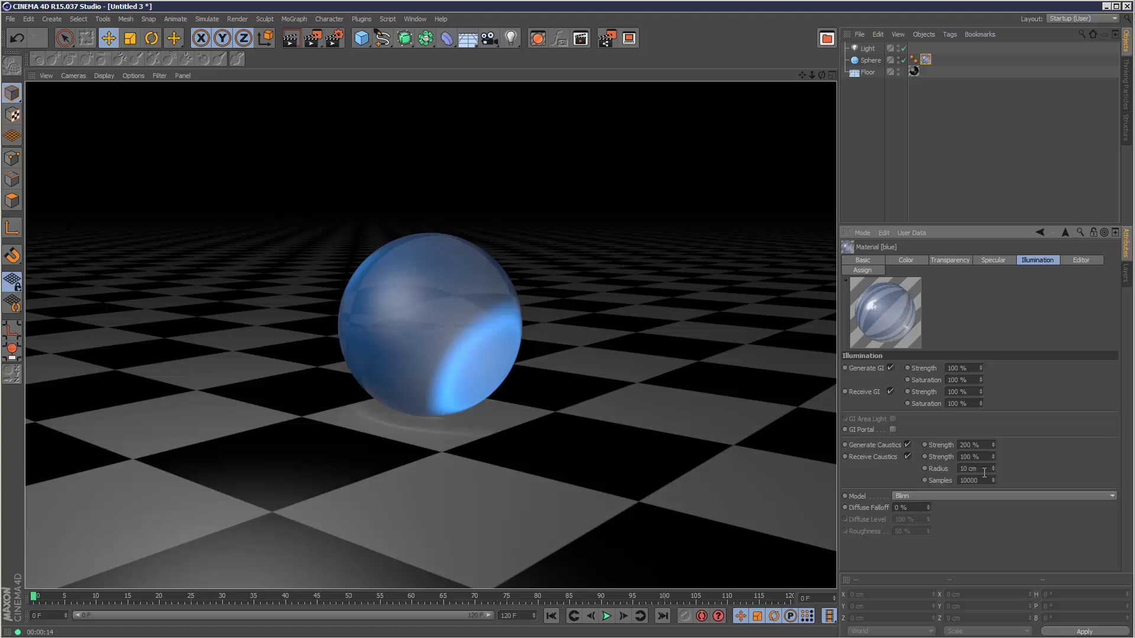
Set the light's surface caustics energy to 600% and re-render the viewport
left_click(876, 47)
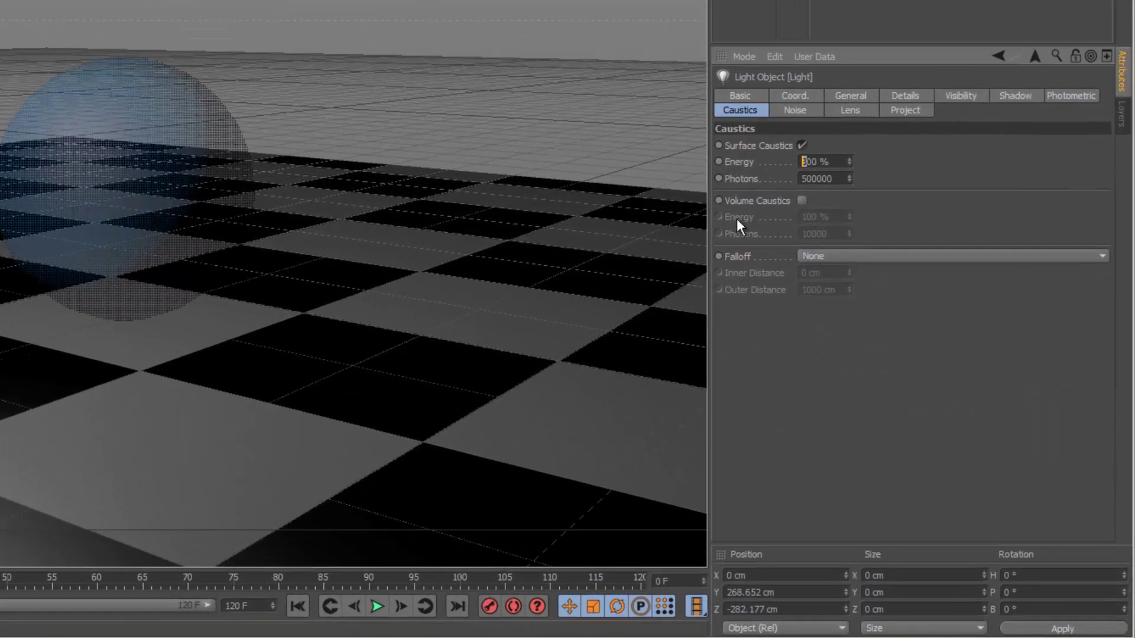
type("6")
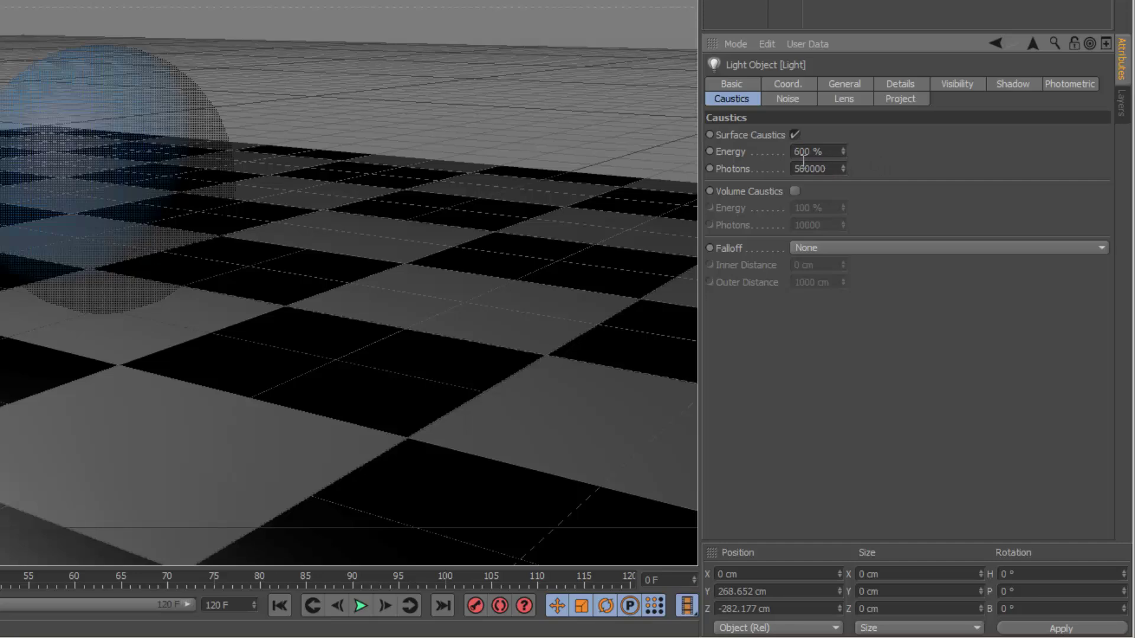
key("Tab")
left_click(882, 13)
key("ctrl+r")
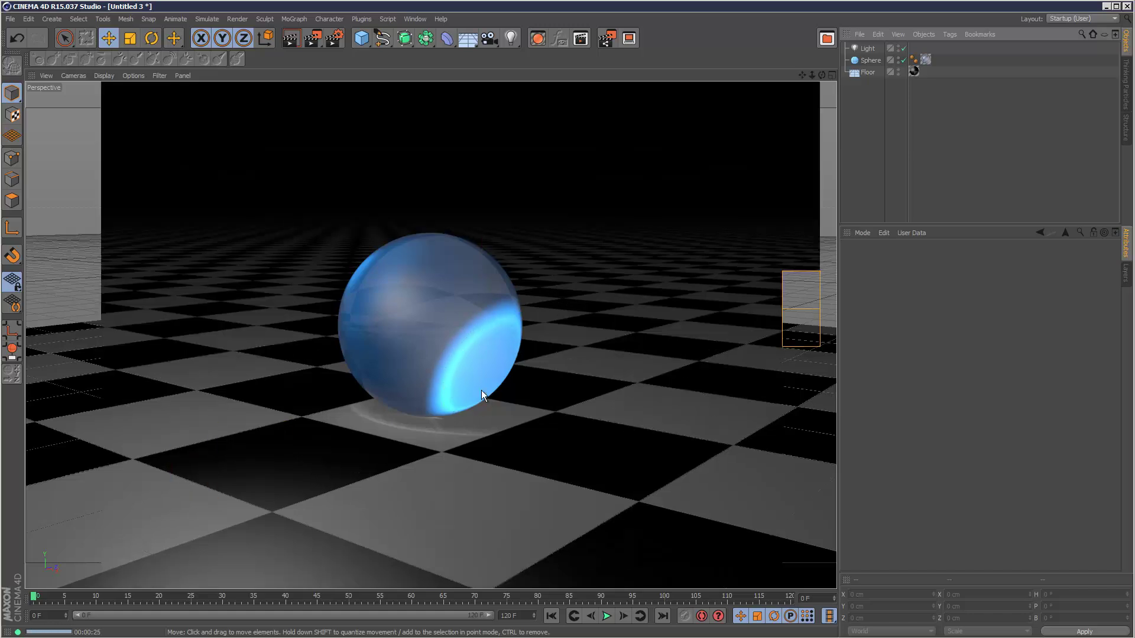
Set the blue material's caustics strength to 100% and its caustics radius to 5 cm
left_click(926, 59)
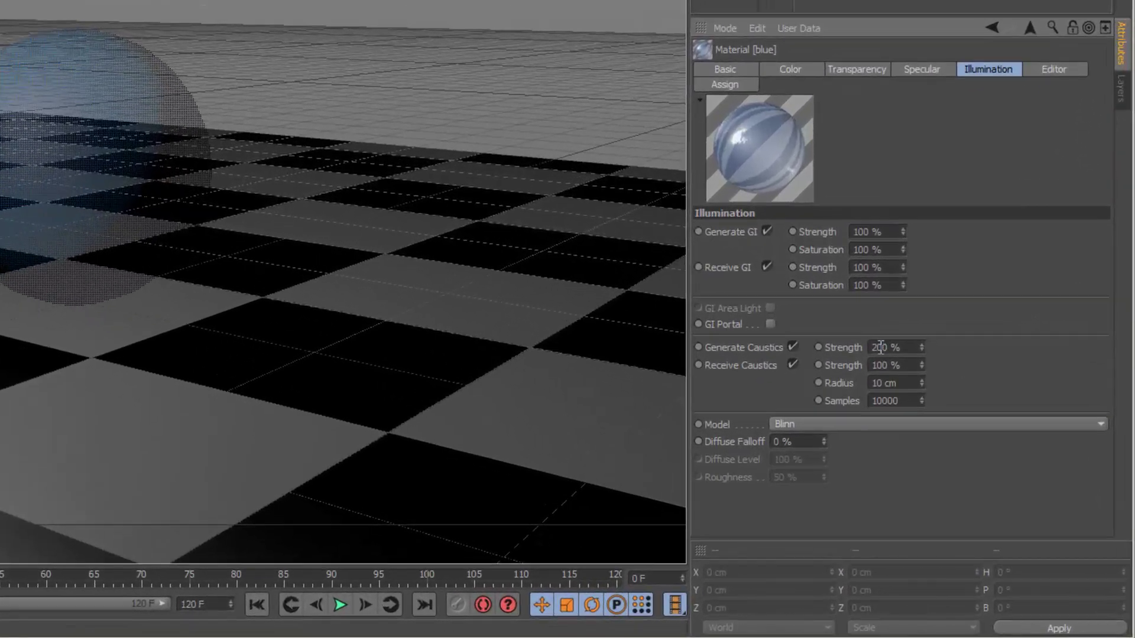
left_click_drag(881, 347, 835, 342)
type("1")
key("Return")
type("0")
left_click(916, 366)
double_click(914, 383)
type("5")
key("Return")
Check the render's Caustics settings, then render the view with photon caustics
key("ctrl+b")
left_click(94, 143)
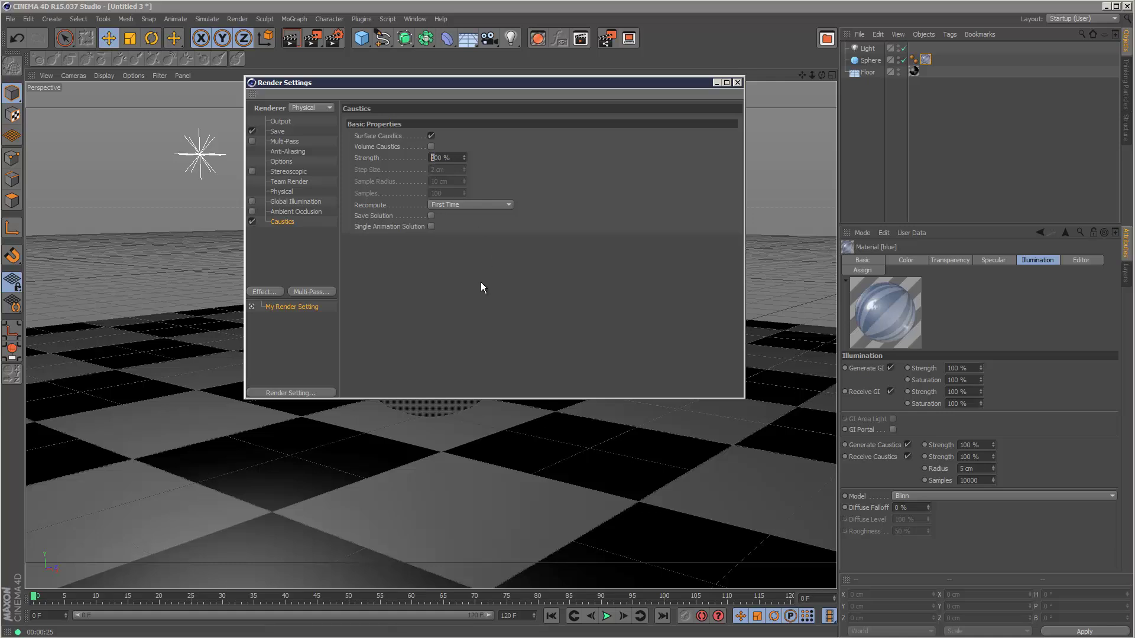
left_click(738, 82)
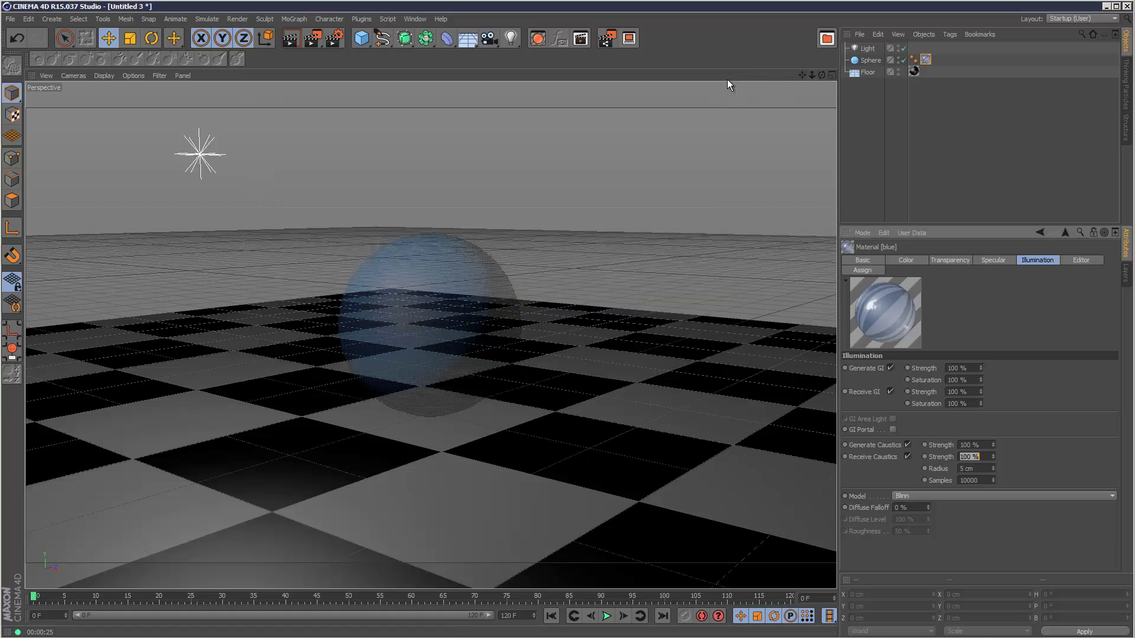
left_click(293, 39)
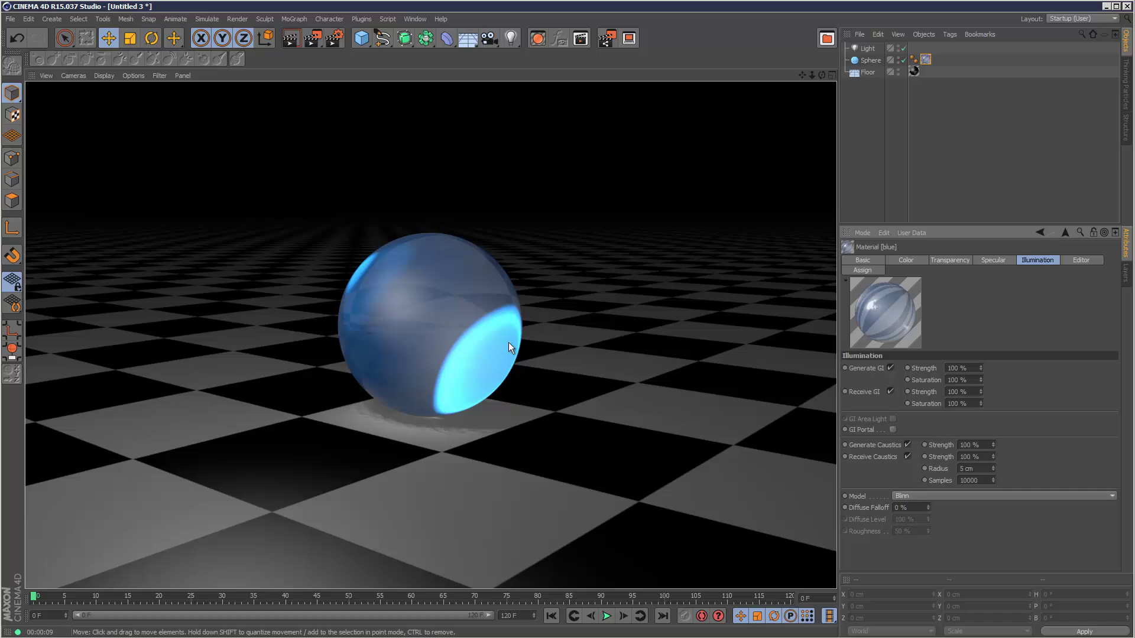
Move the light higher and farther back using the Top and Front views
left_click(831, 74)
left_click(867, 48)
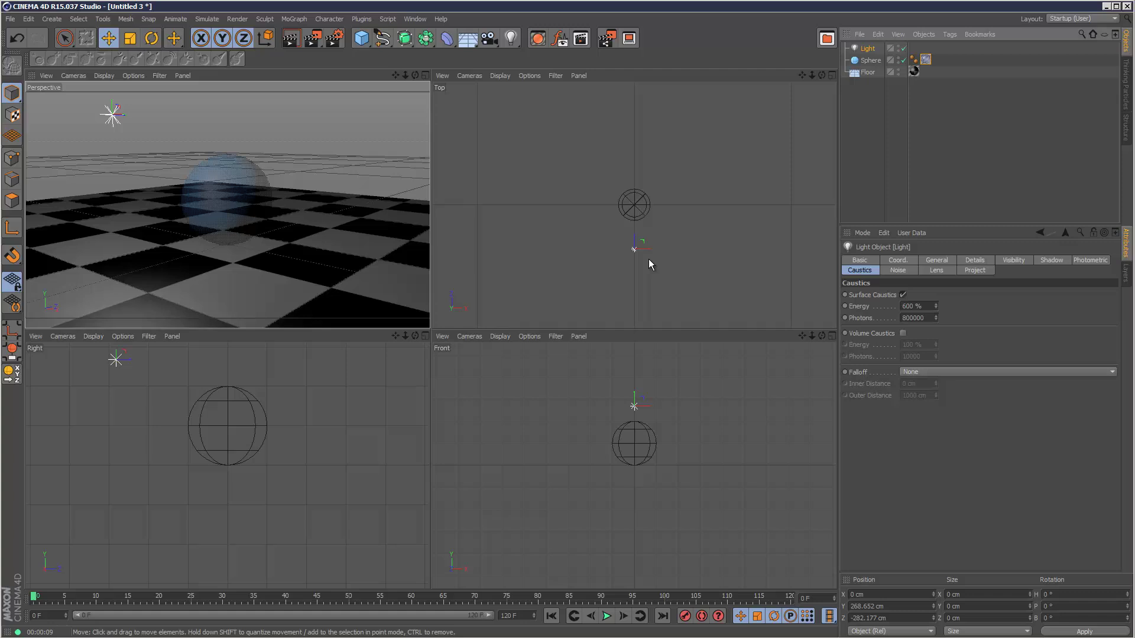
left_click_drag(648, 249, 608, 256)
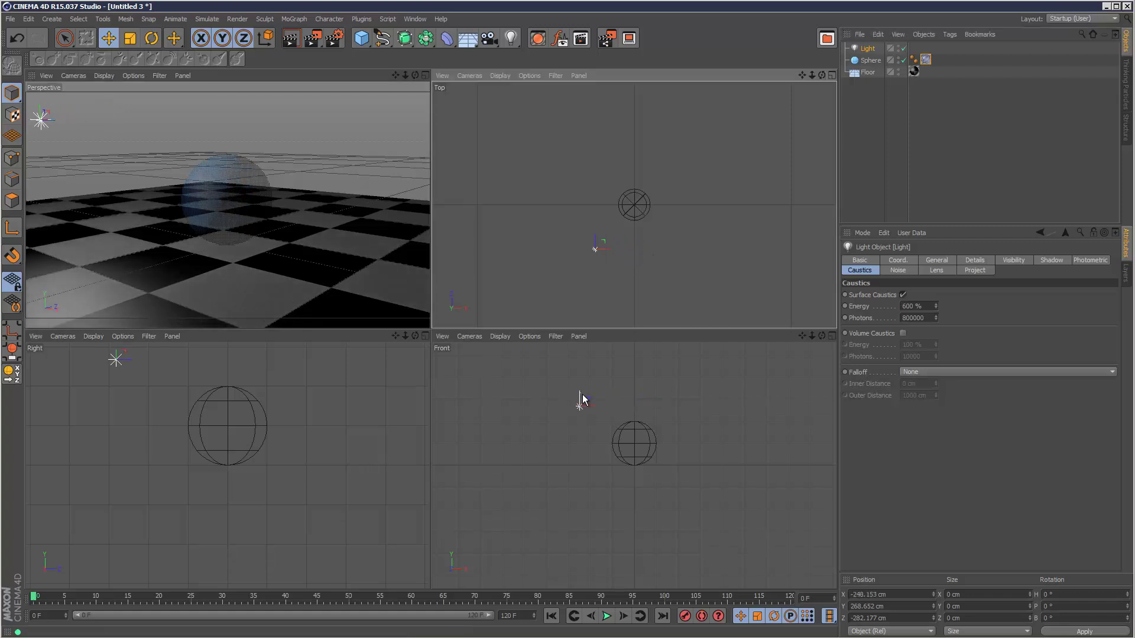
left_click_drag(580, 398, 581, 384)
left_click_drag(598, 247, 628, 271)
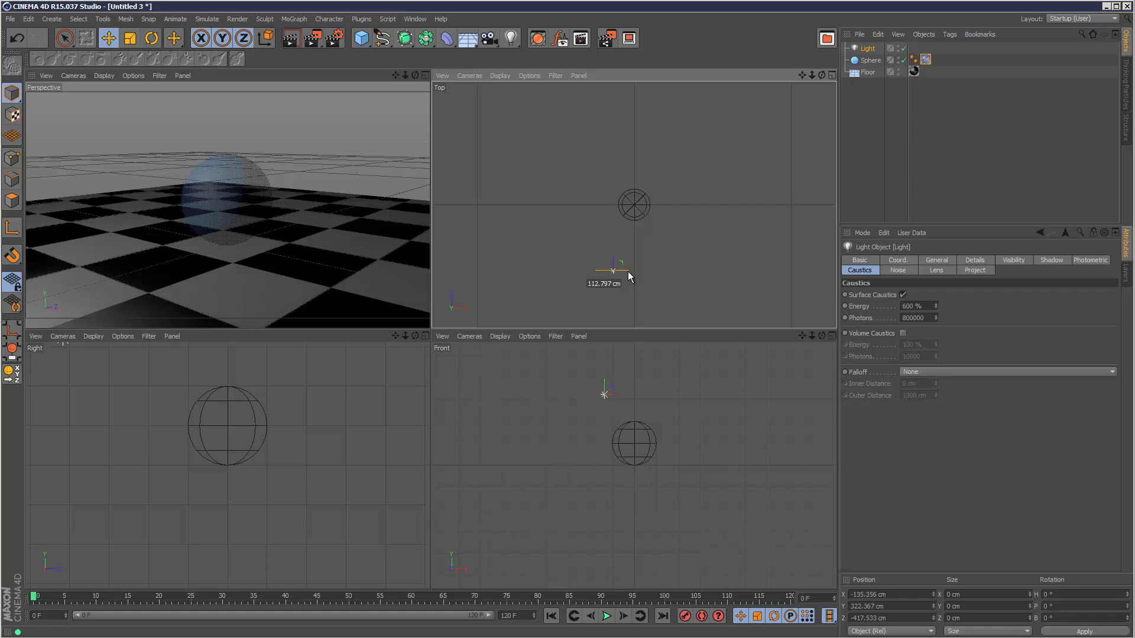
left_click(425, 75)
Raise the blue material's transparency brightness to 95% and start an Interactive Render Region
left_click(926, 59)
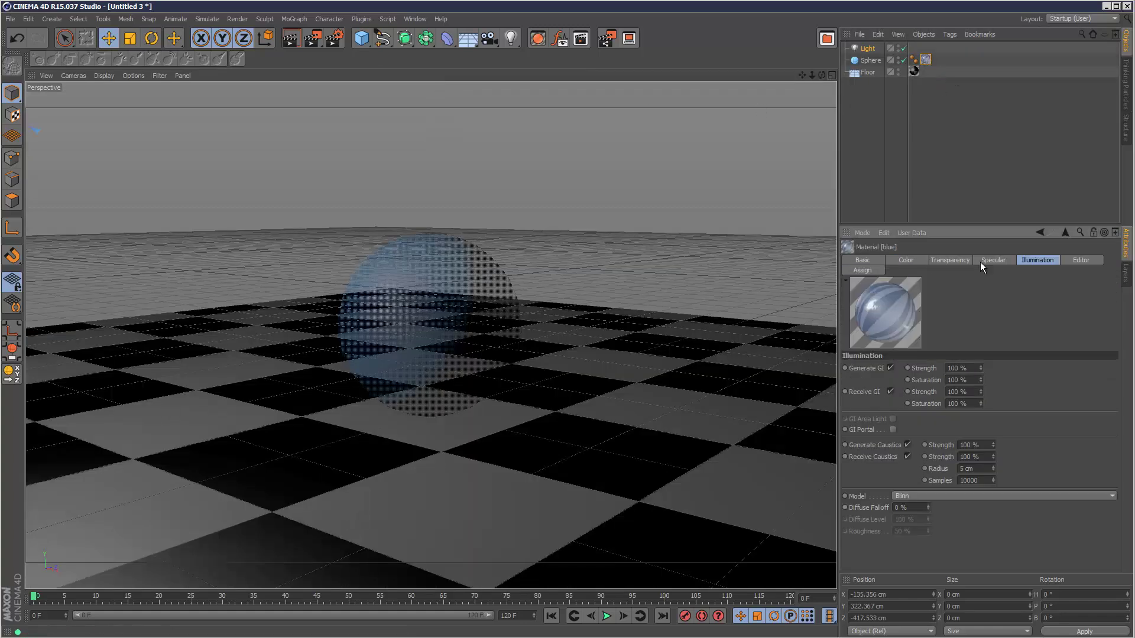
left_click(964, 261)
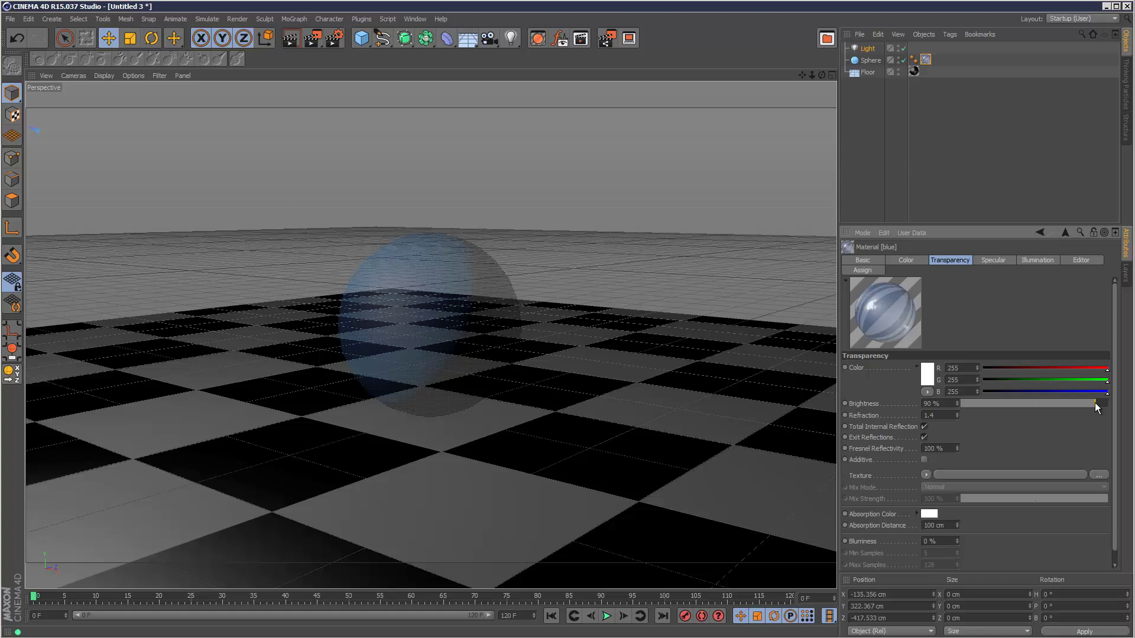
left_click_drag(1095, 404, 1103, 408)
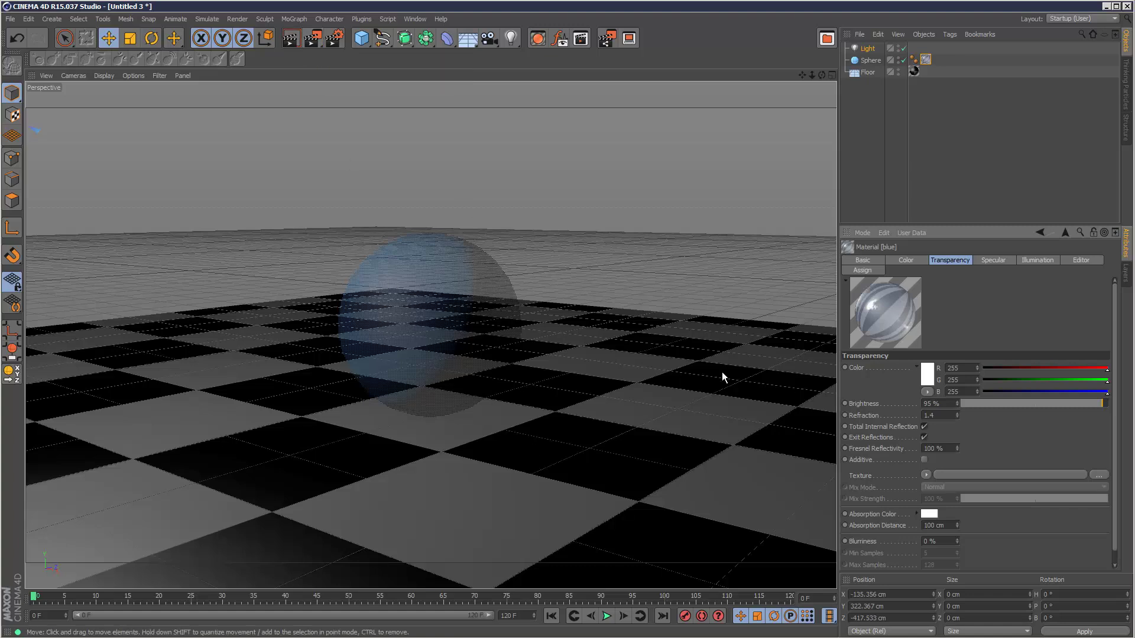
key("alt+r")
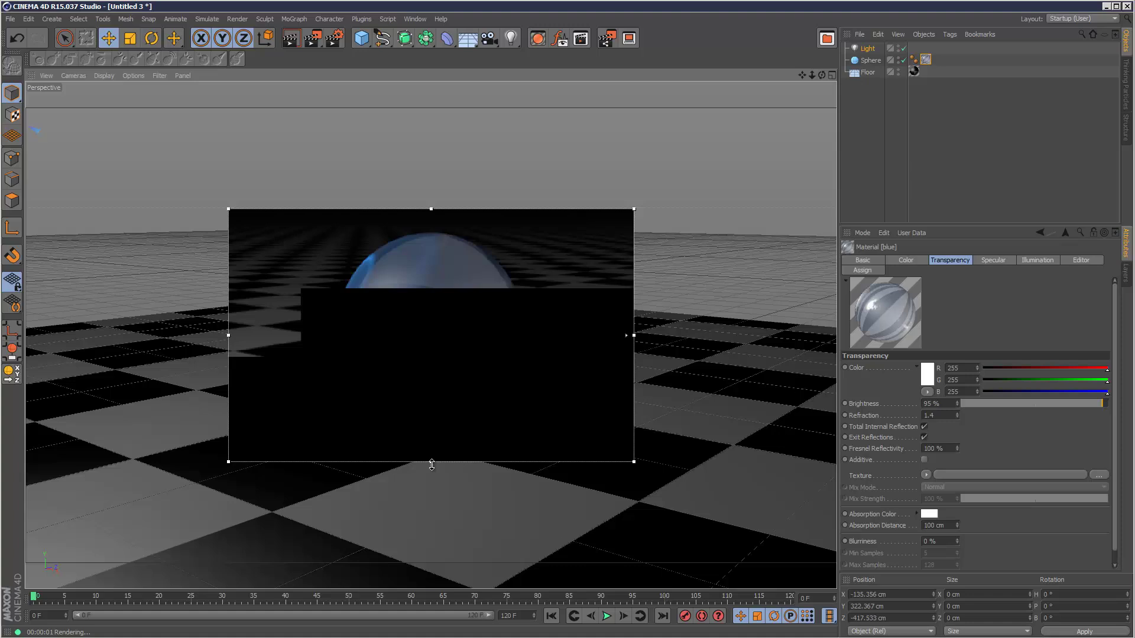
Enlarge the interactive render region over the sphere and bring up Render Settings beside it
left_click_drag(430, 462, 430, 527)
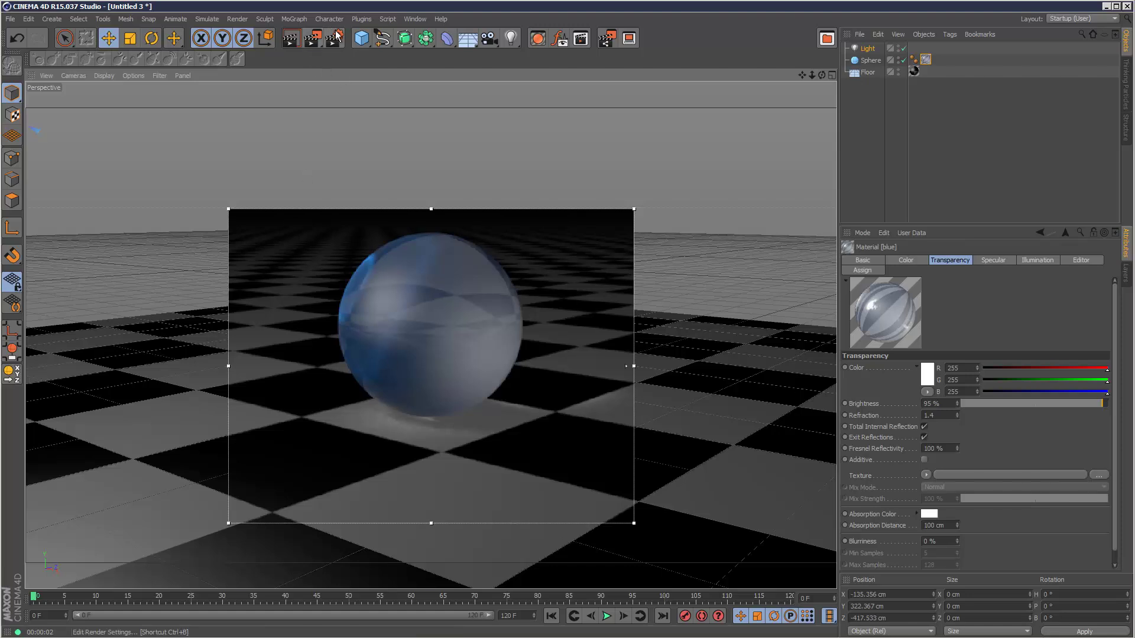
left_click_drag(632, 285, 550, 247)
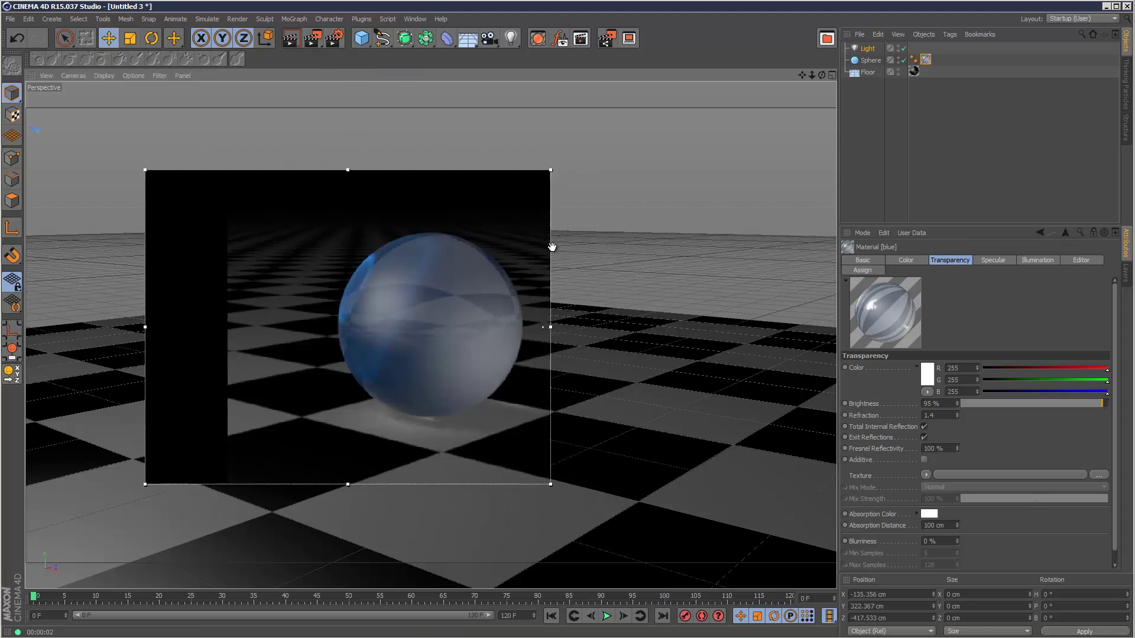
left_click(334, 37)
left_click_drag(517, 87, 828, 157)
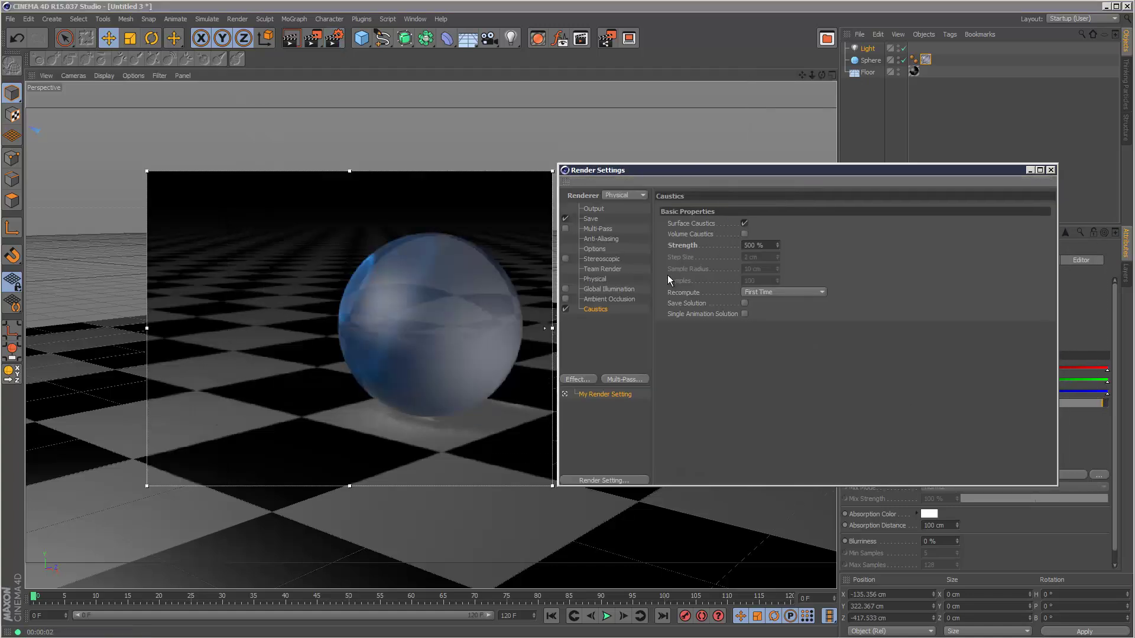
Set the render's caustics strength to 1000%, then 5000%, and close Render Settings
left_click(749, 245)
key("Delete")
type("10")
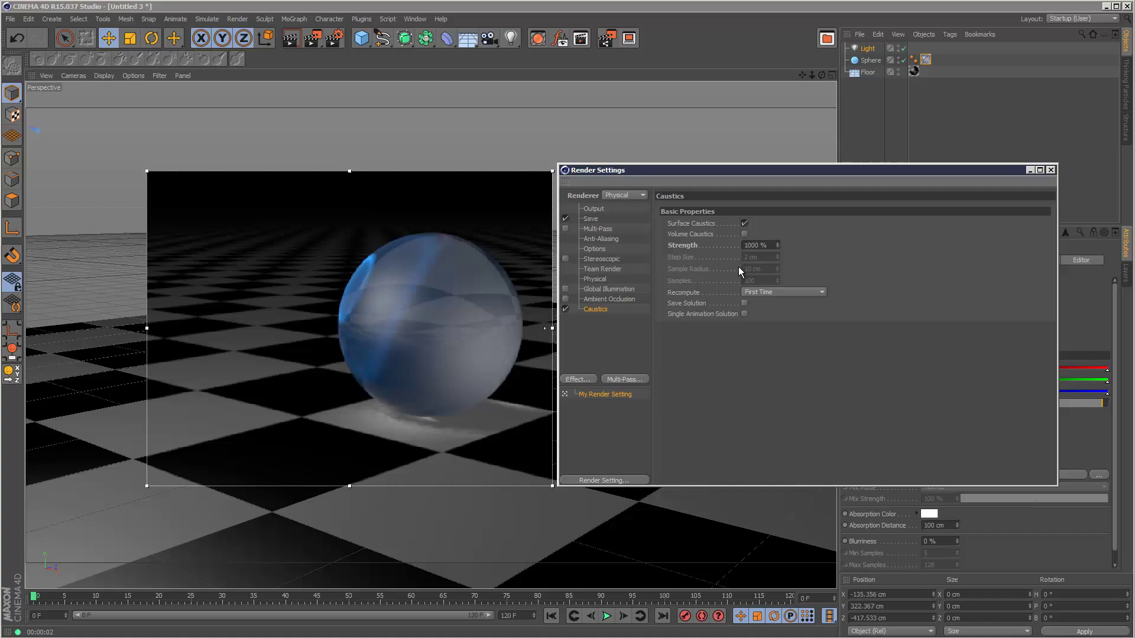
left_click(745, 245)
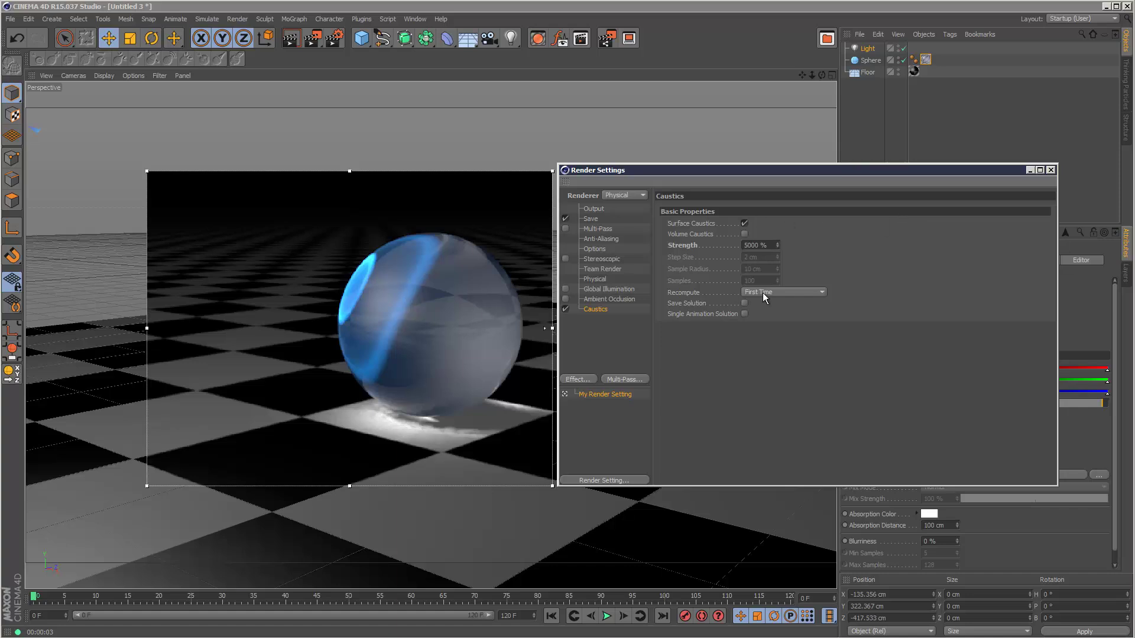
left_click(1051, 171)
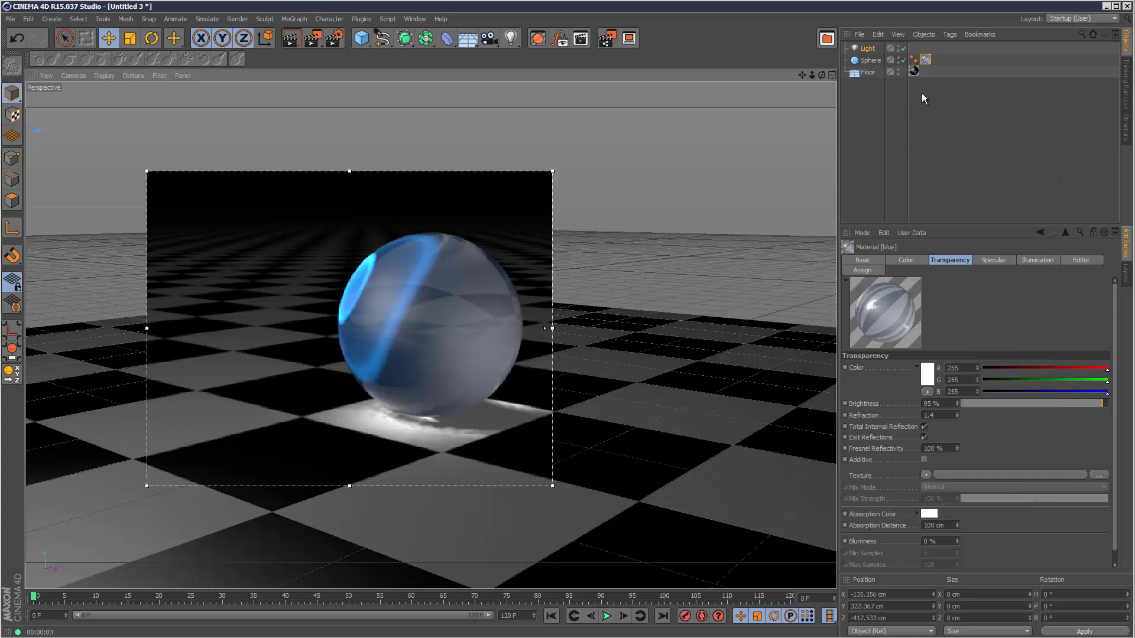
Switch the light's shadows to Raytraced (Hard) and widen the render region to the right
left_click(867, 49)
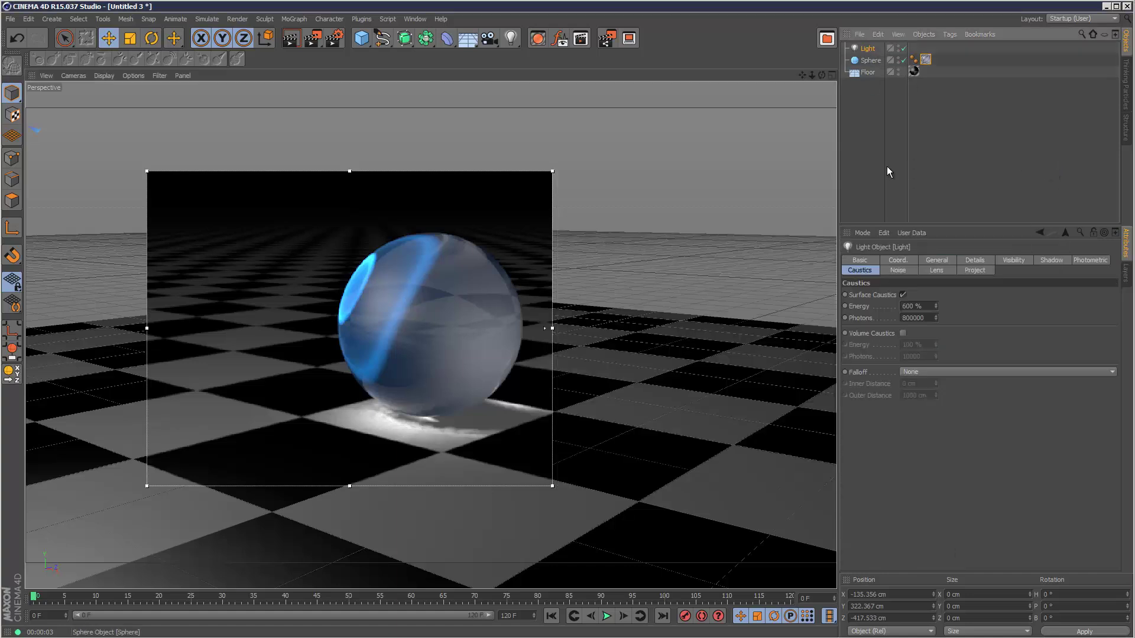
left_click(1052, 261)
left_click(917, 293)
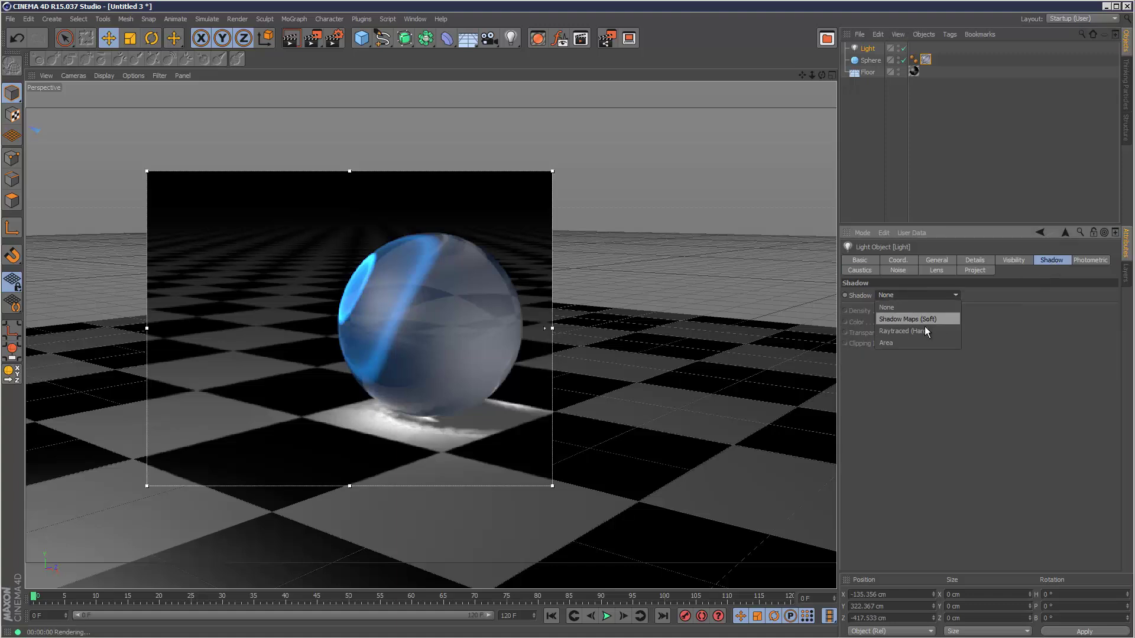
left_click(926, 331)
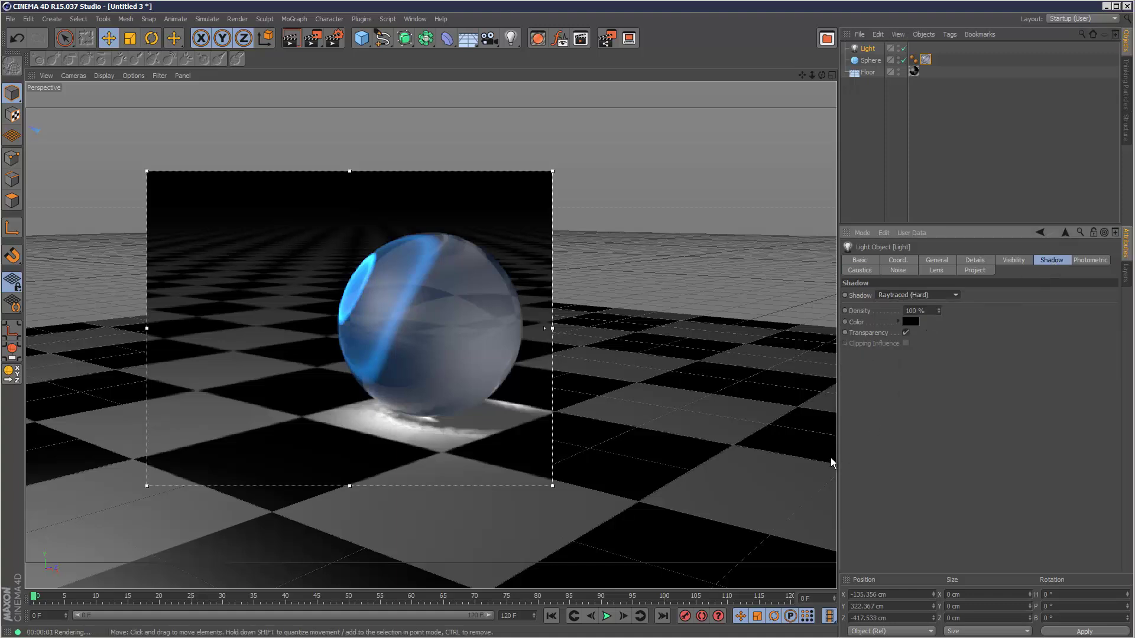
left_click_drag(553, 328, 804, 328)
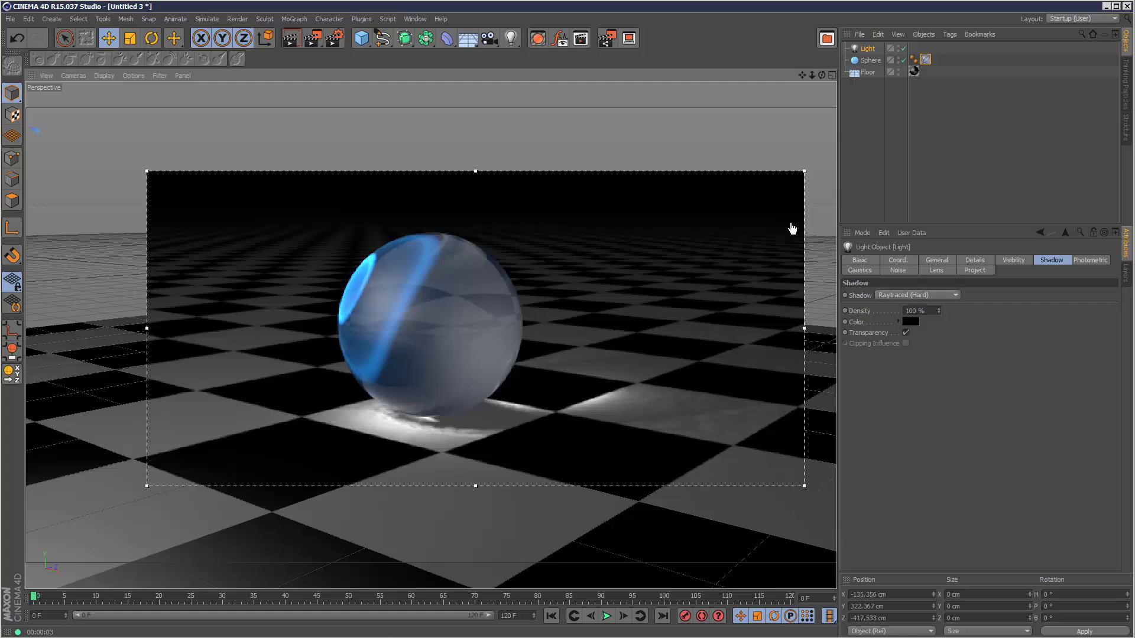
left_click(792, 178)
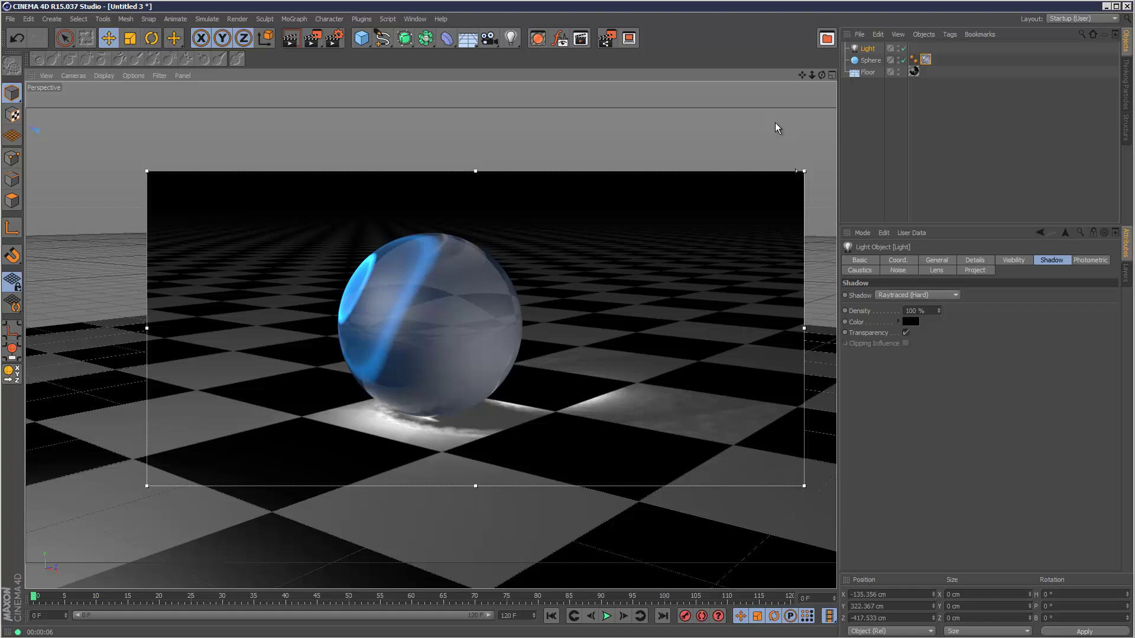
Drag the light in the Top view back to about X -480 cm, Z -1115 cm
left_click(832, 75)
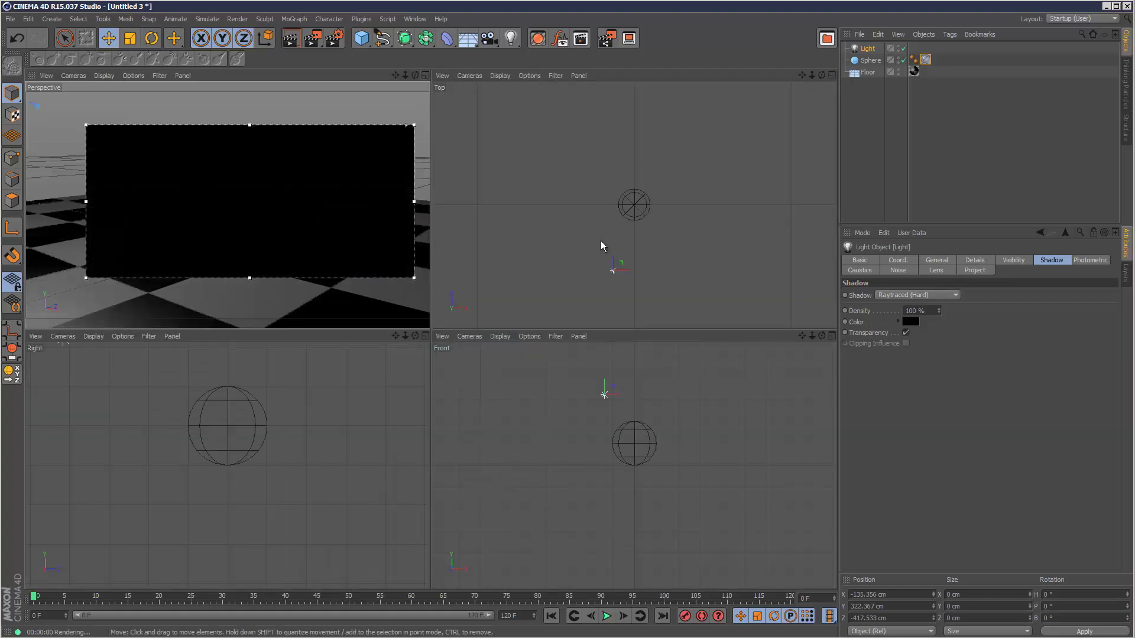
left_click_drag(612, 265, 616, 322)
left_click_drag(811, 75, 768, 180)
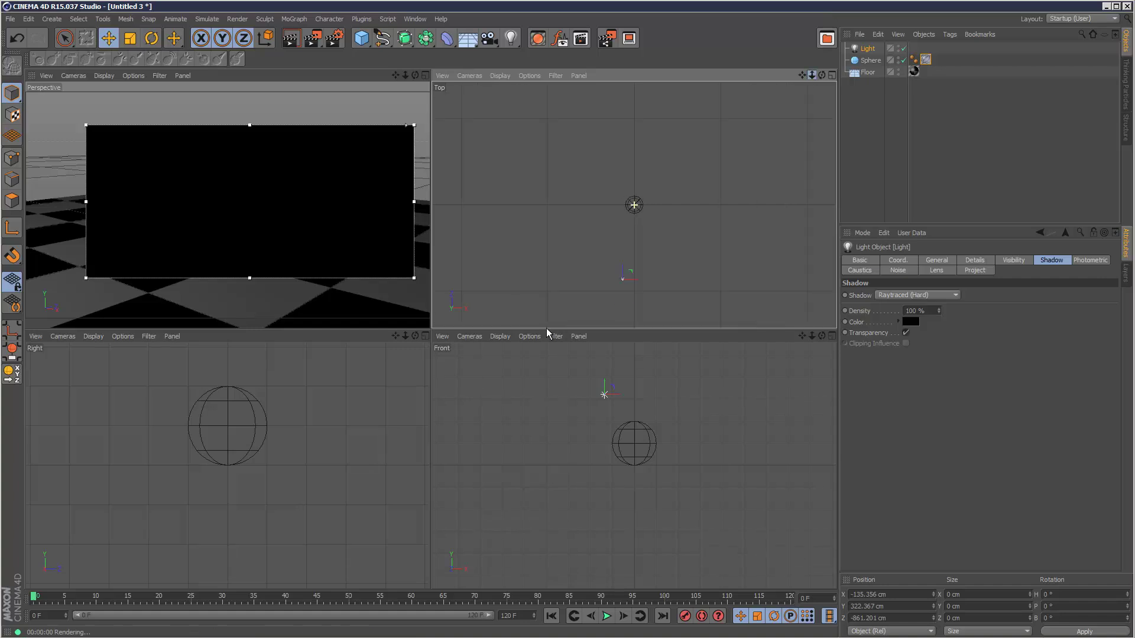
left_click_drag(626, 257, 613, 291)
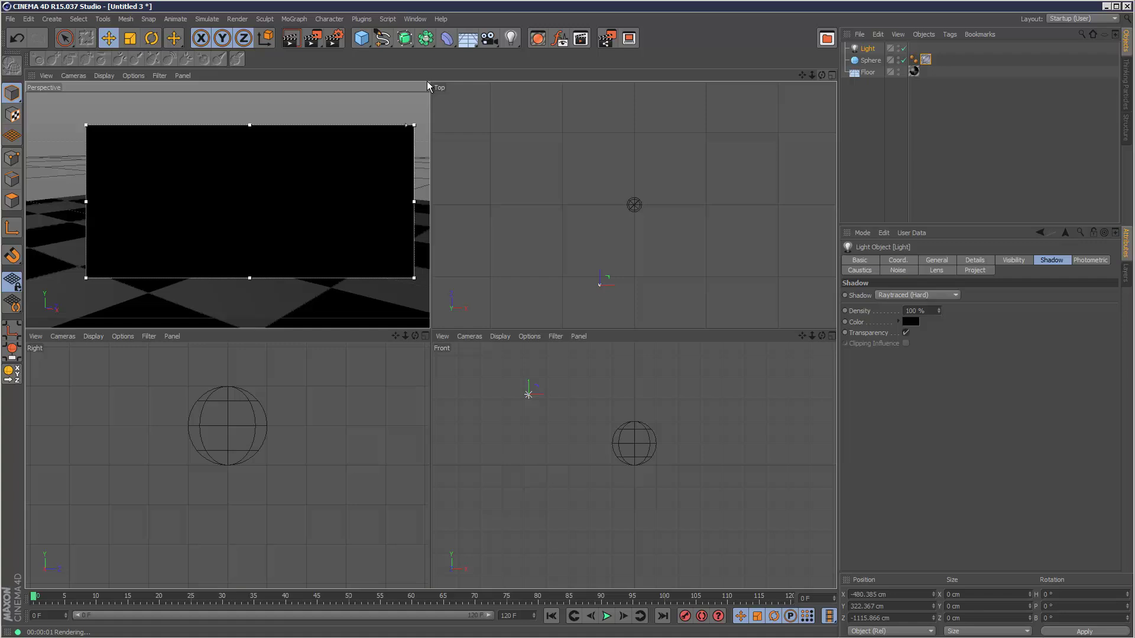
left_click(425, 75)
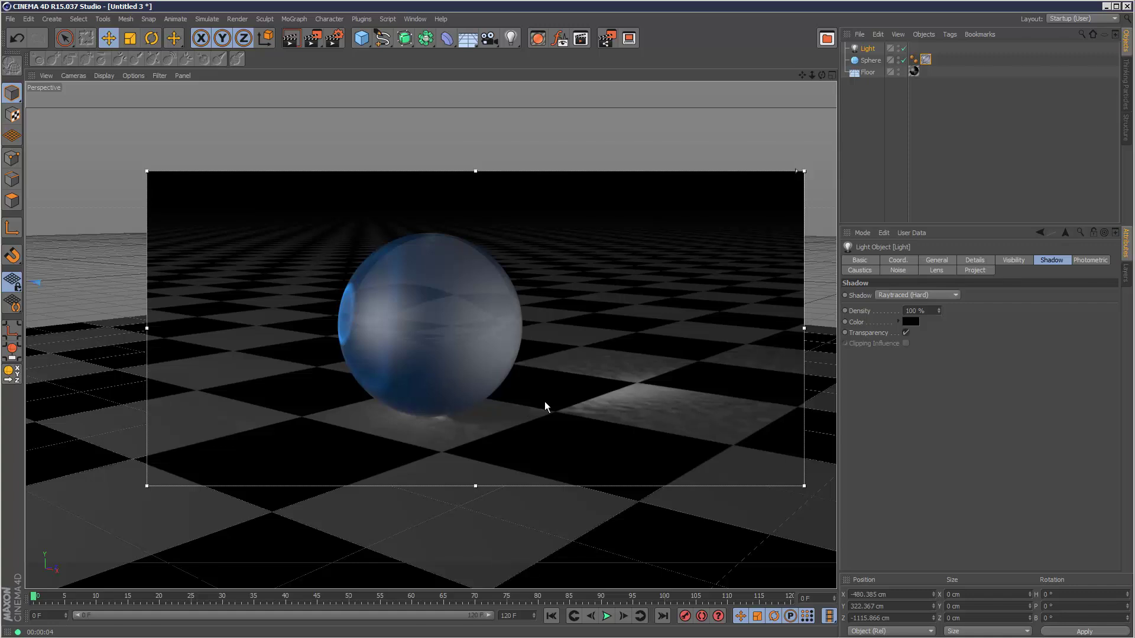
Set the light's caustics energy to 900% and photons to 1000000, then re-render
left_click(867, 49)
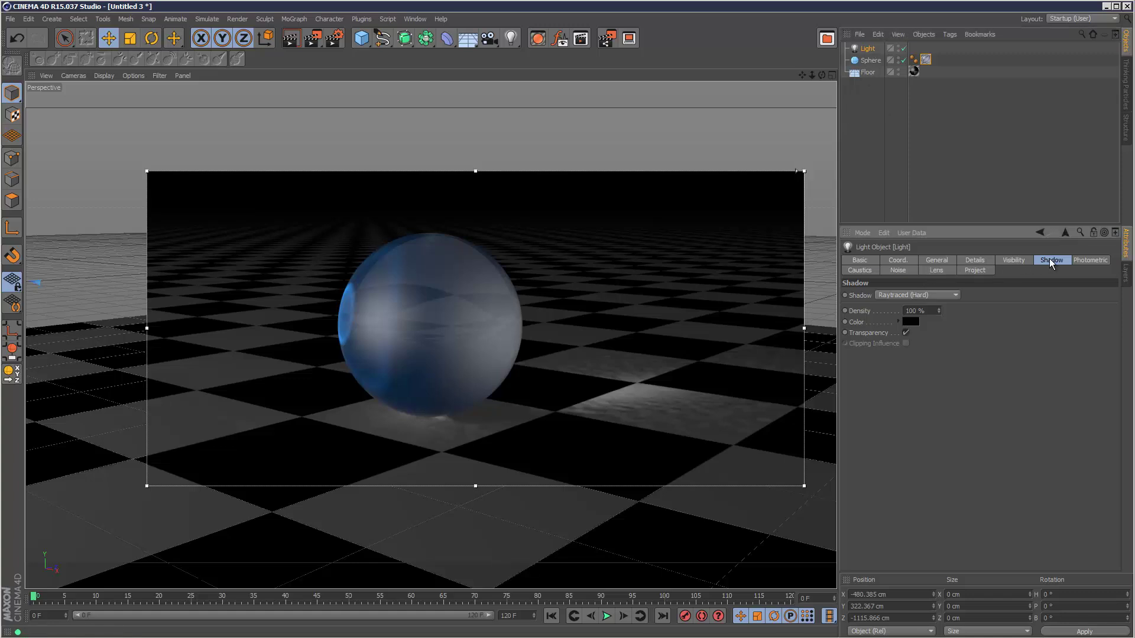
left_click(865, 270)
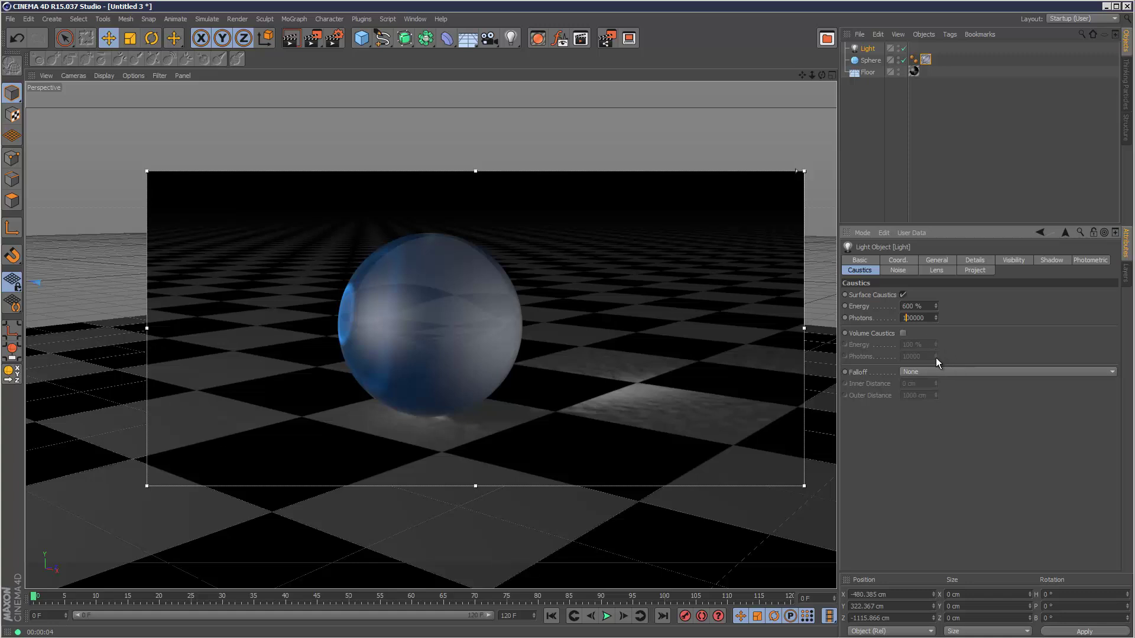
type("0")
key("ctrl+r")
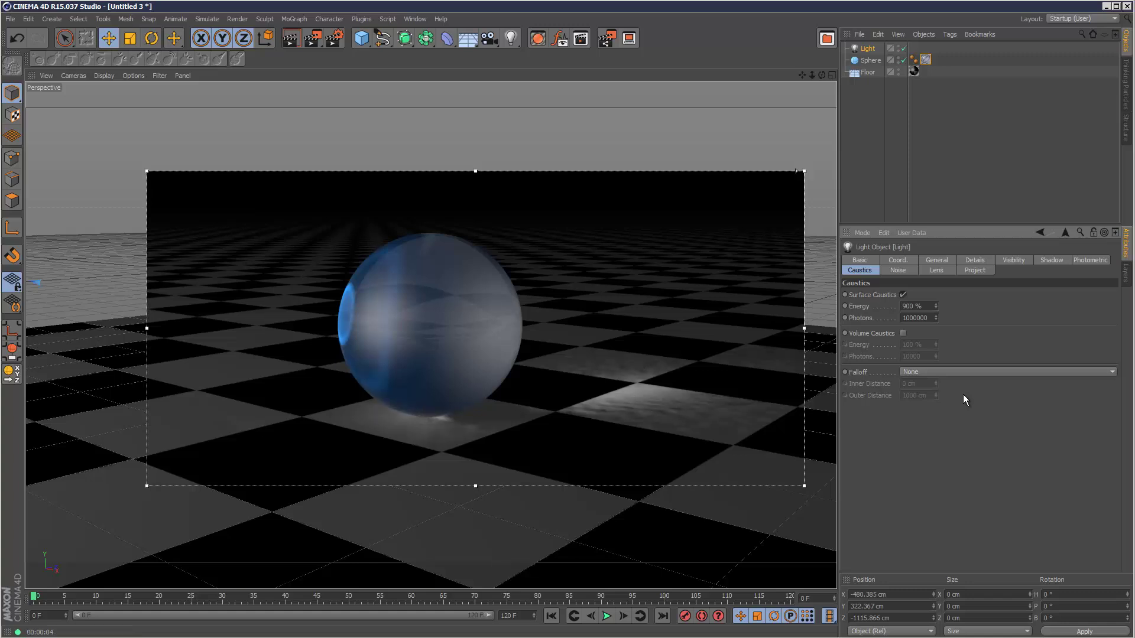
Open the blue material's Illumination settings and test caustics radii of 1 cm and 0.1 cm
left_click(926, 59)
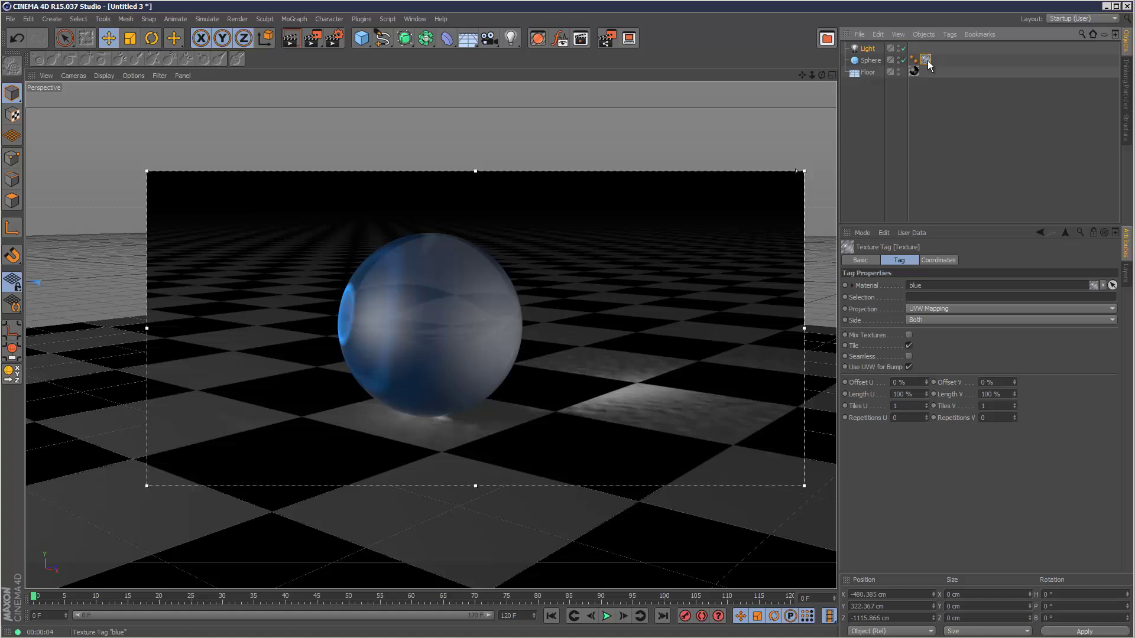
left_click(1028, 260)
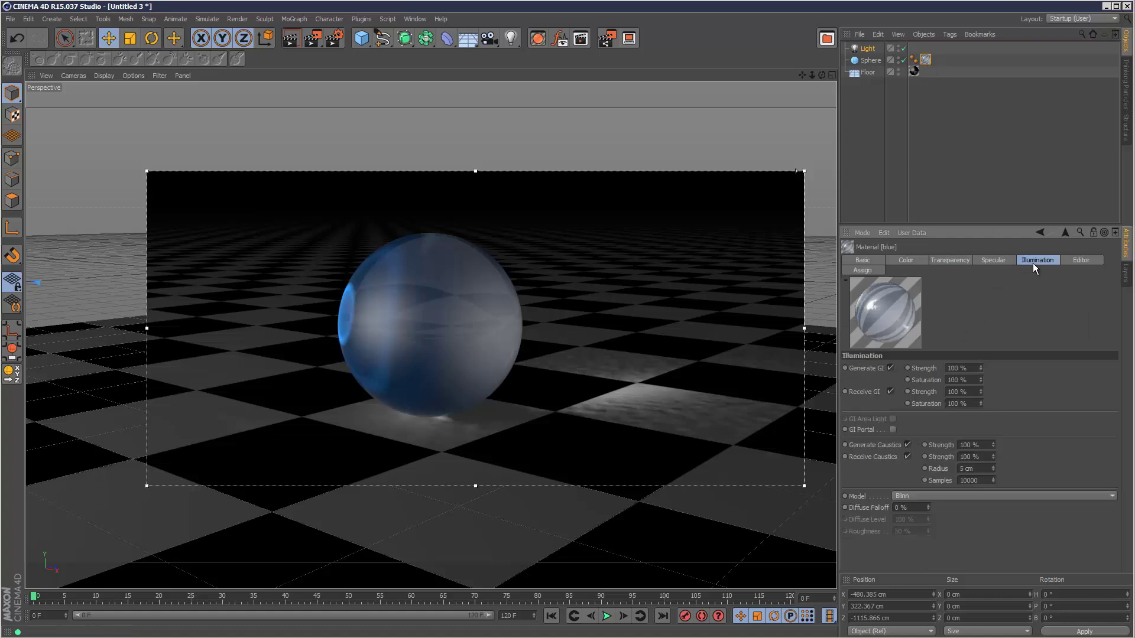
double_click(970, 469)
type("1")
key("Tab")
double_click(969, 469)
key("BackSpace")
type("0.1")
key("Return")
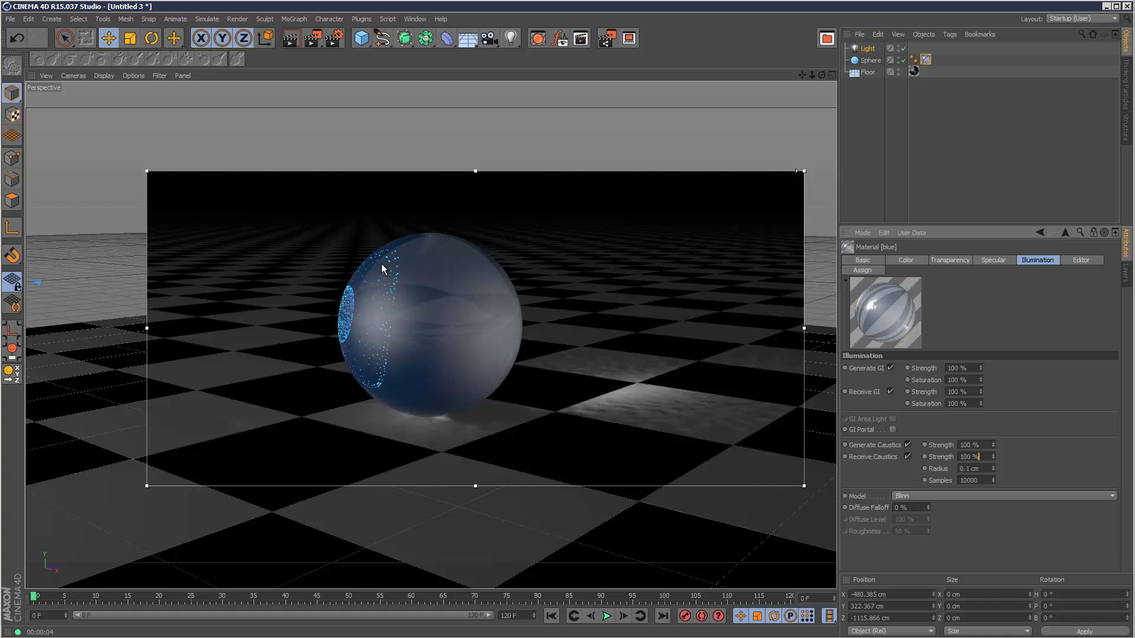
Try a 3 cm caustics radius, then set it back to 5 cm
left_click(986, 468)
type("3")
left_click(985, 459)
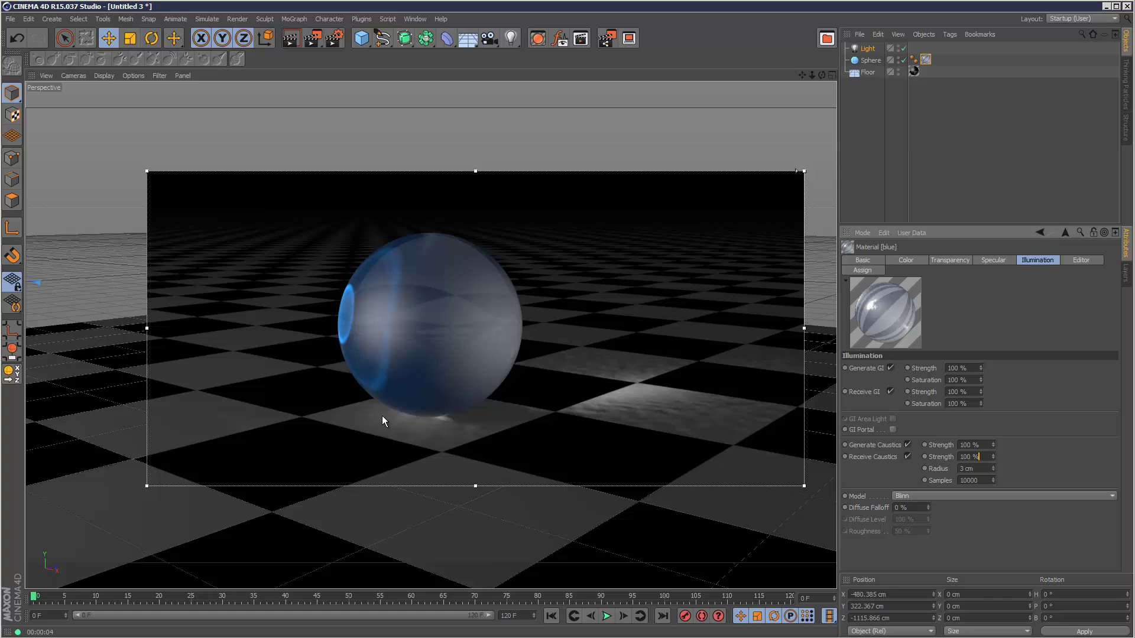
left_click(988, 467)
left_click(989, 456)
Lower the material's generate and receive caustics strengths to 33%, then try 88%
double_click(982, 445)
type("33")
key("Tab")
type("33")
key("Return")
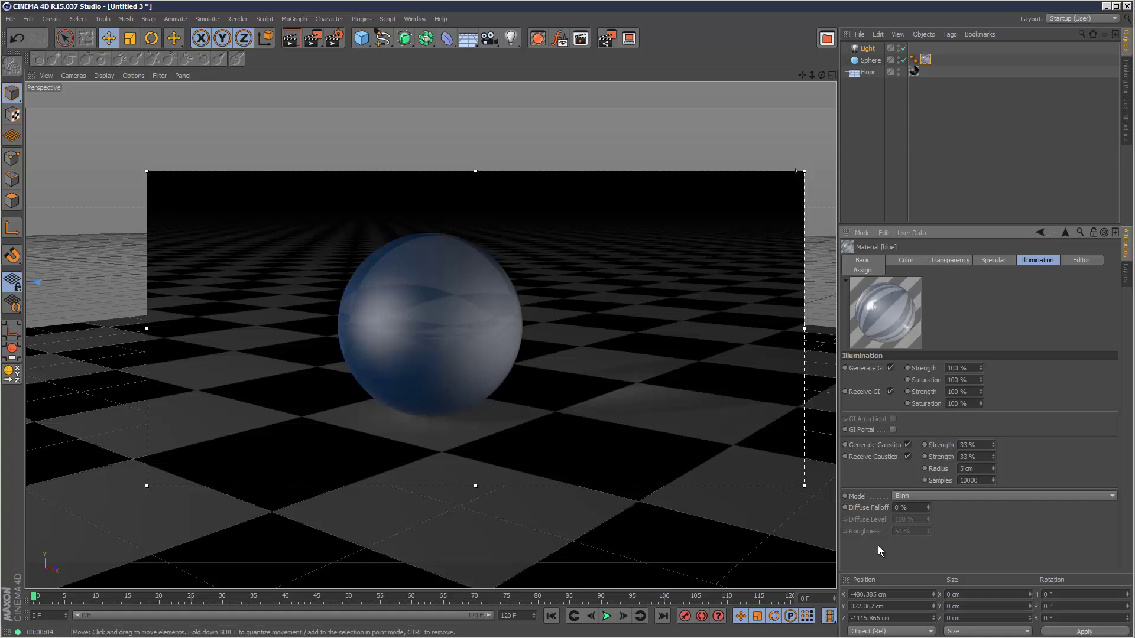
key("ctrl+a")
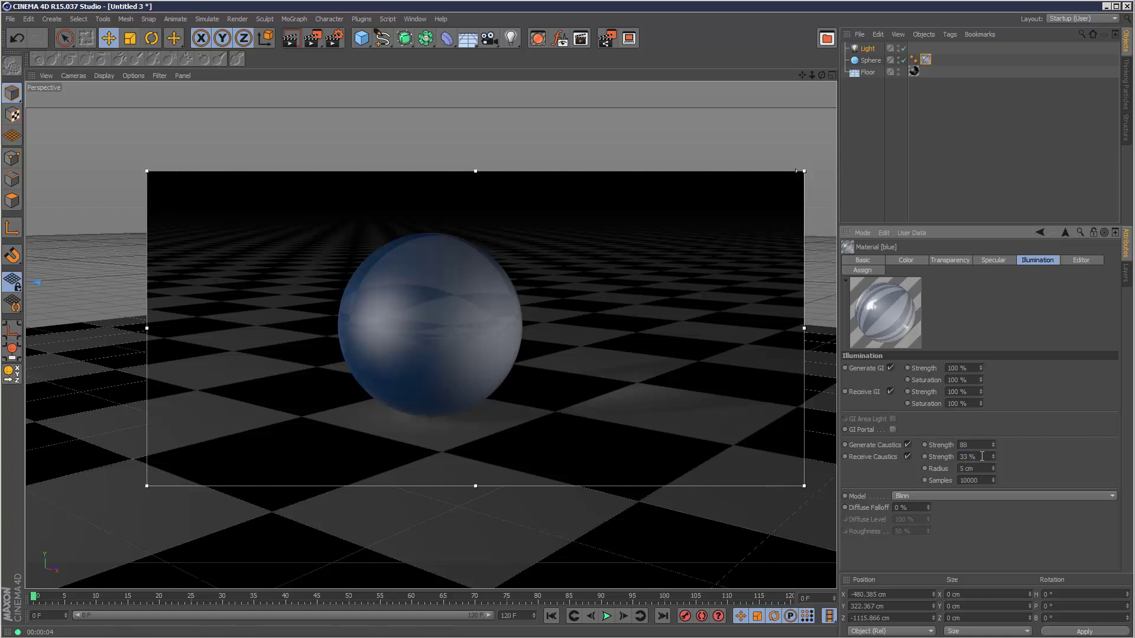
left_click(979, 447)
Restore both caustics strengths to 100% and select the light to view its caustics settings
key("ctrl+a")
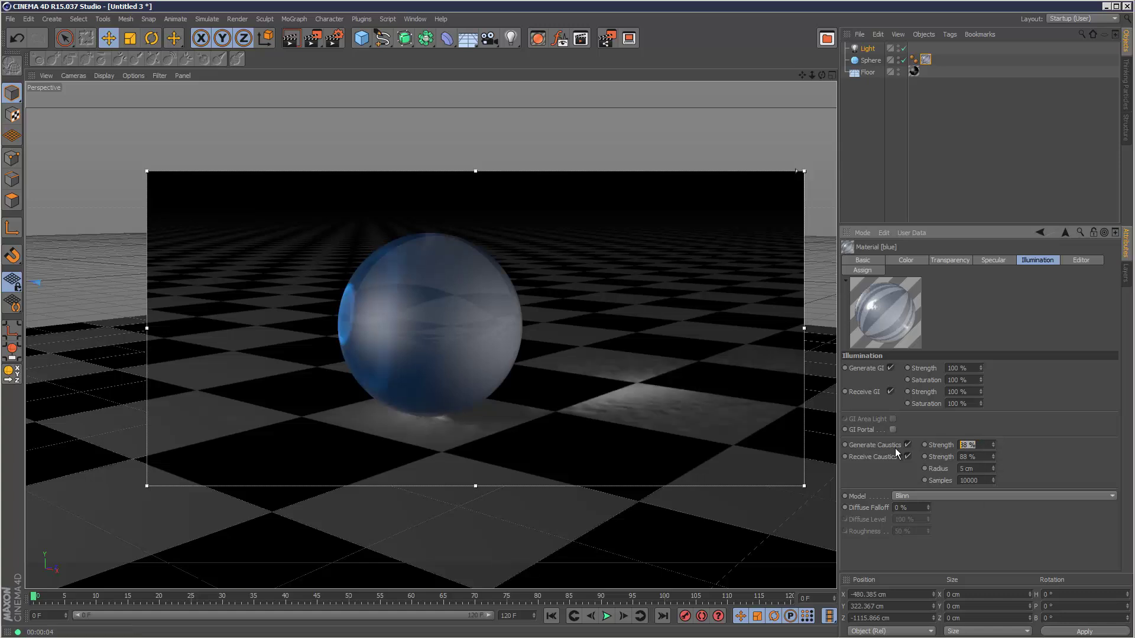
type("100")
key("Tab")
type("100")
key("Return")
left_click(988, 447)
left_click(867, 49)
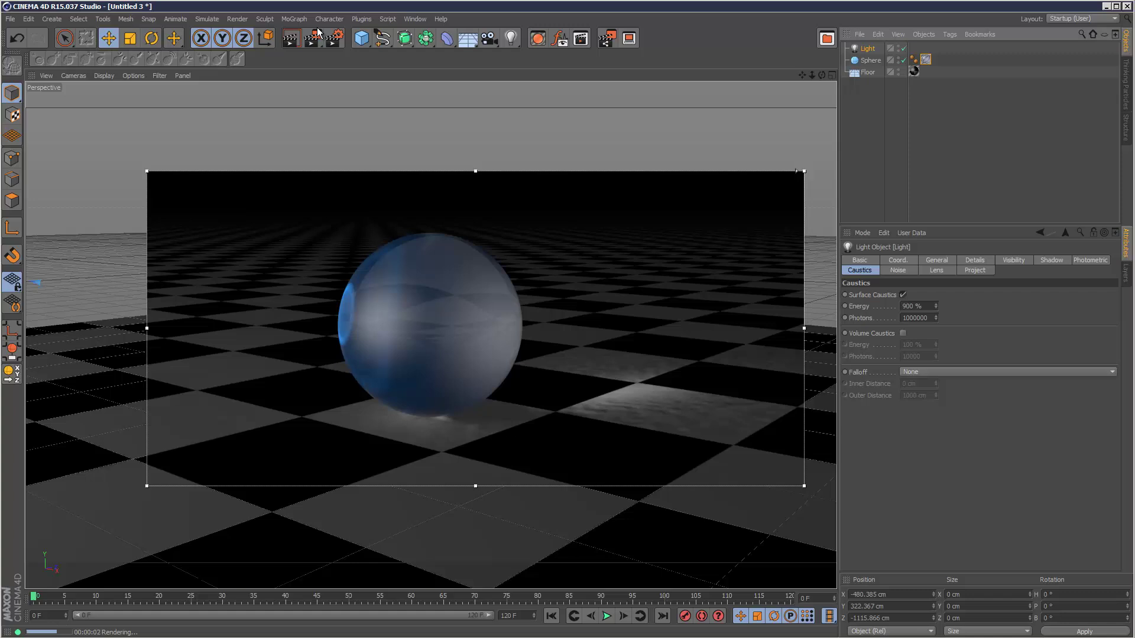
Set render caustics Strength to 1000% and Recompute to Always, then reopen Render Settings
left_click(334, 38)
key("ctrl+r")
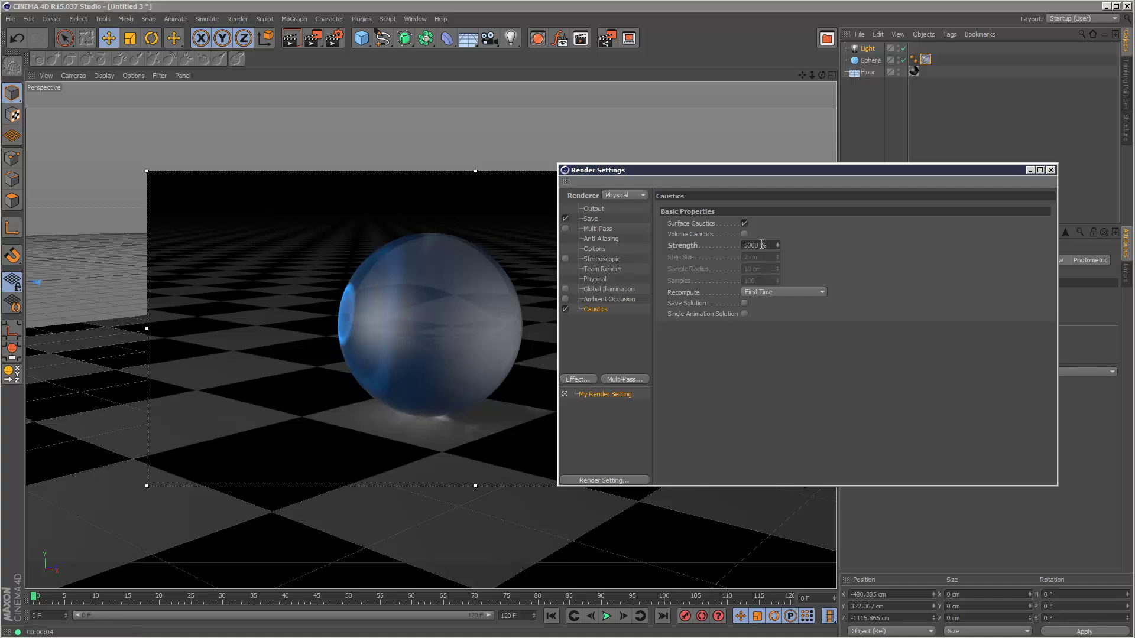
left_click_drag(749, 245, 713, 253)
left_click(781, 293)
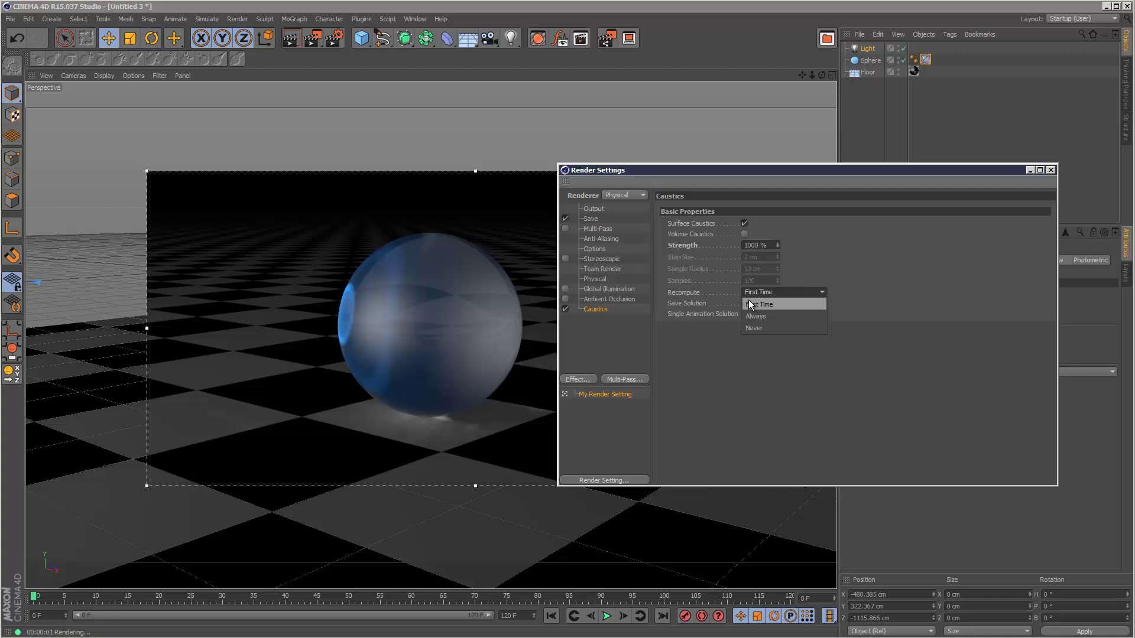
left_click(780, 316)
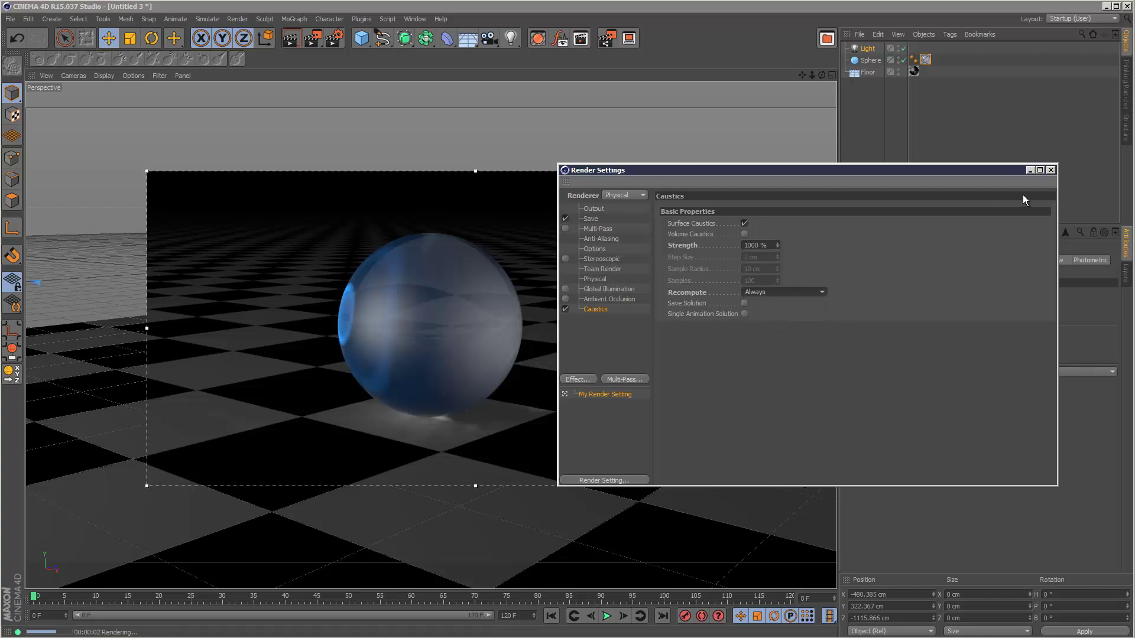
left_click(1051, 171)
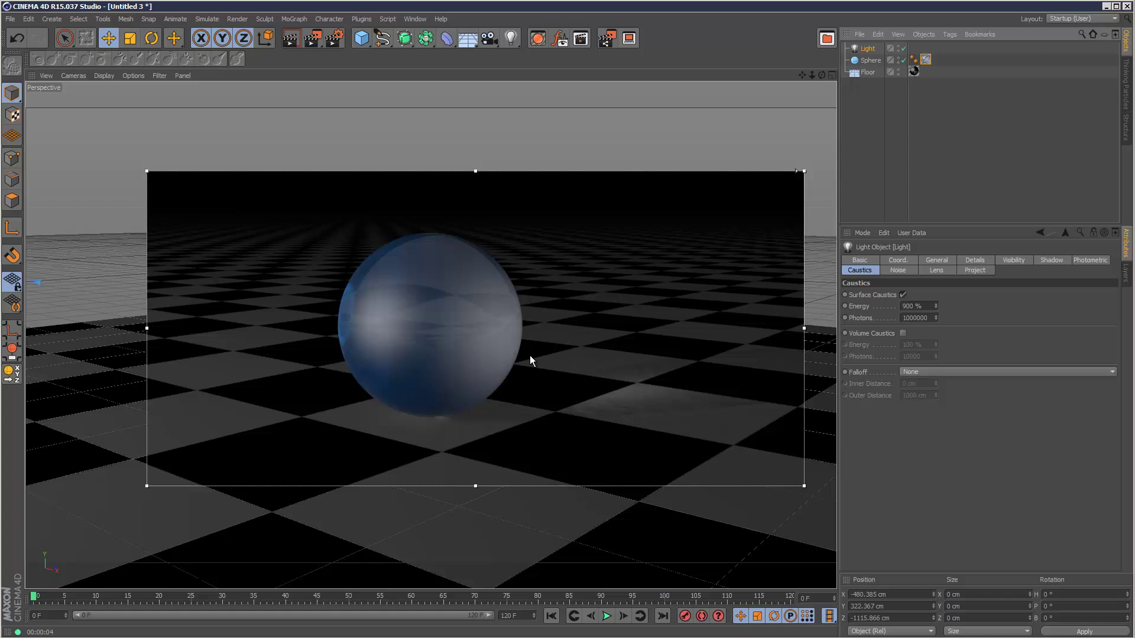
key("ctrl+b")
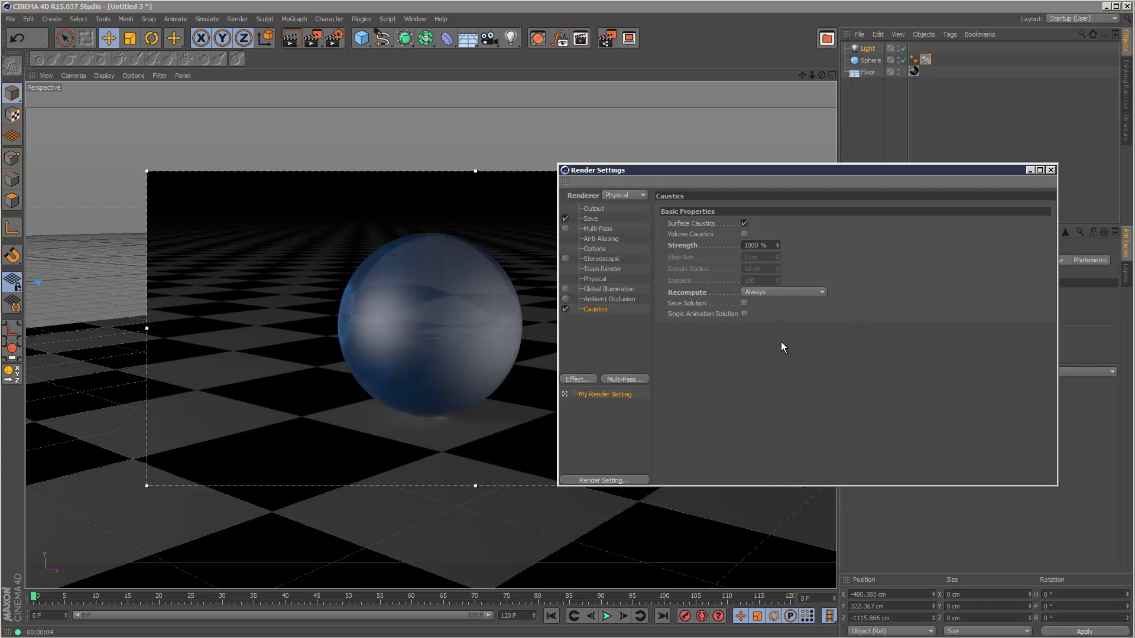
Set the light's surface caustics Energy to 2200% with 10000000 photons
left_click(1051, 171)
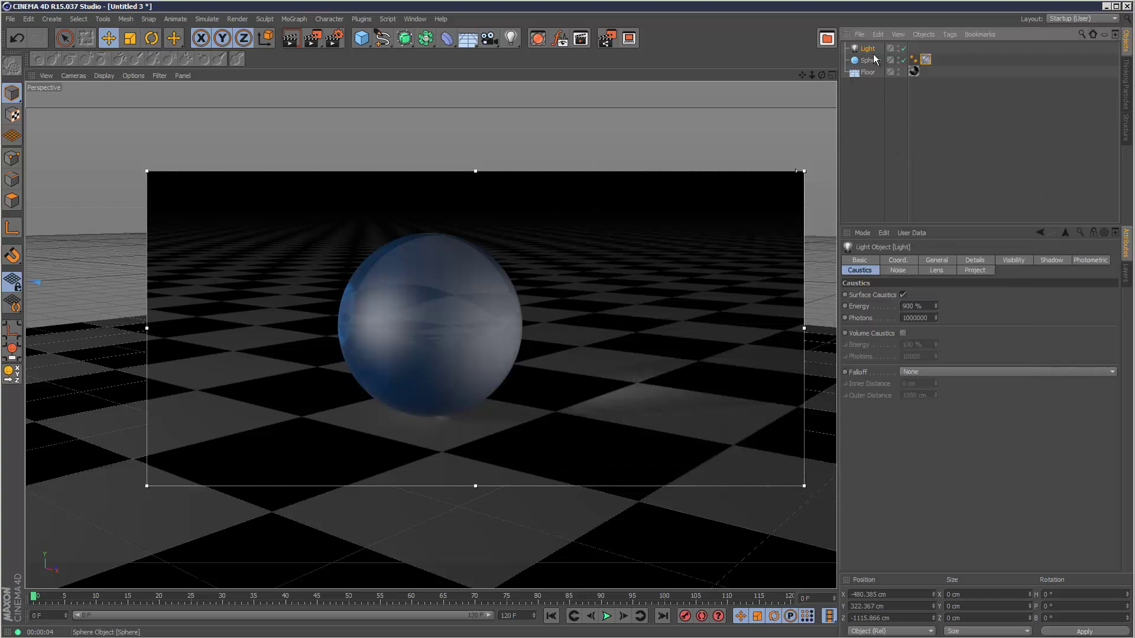
left_click(914, 319)
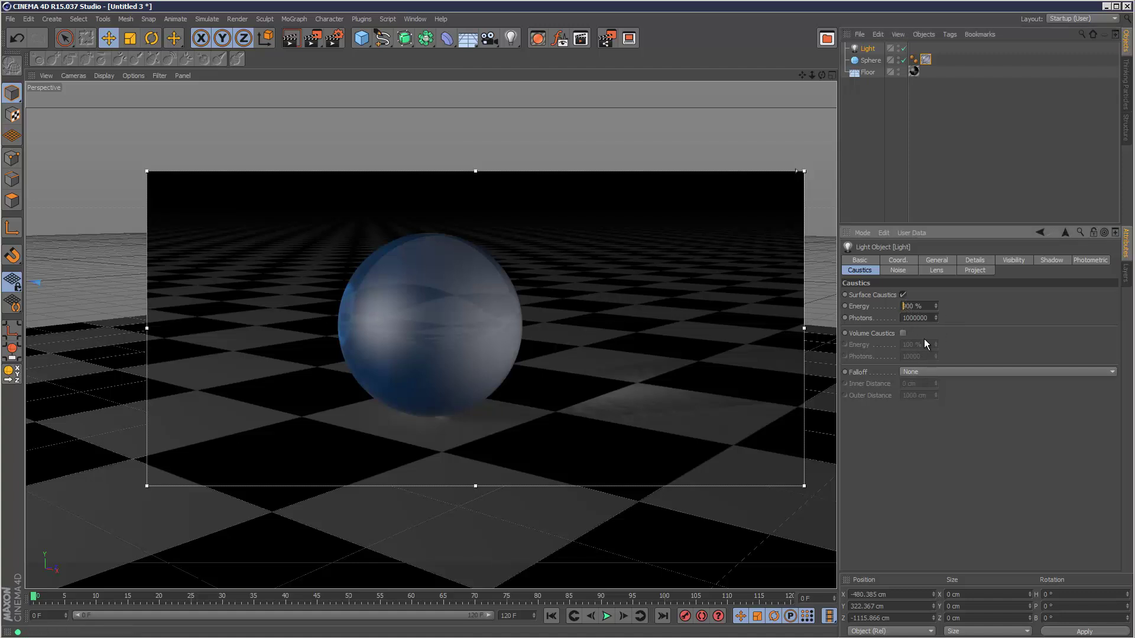
left_click(907, 306)
key("BackSpace")
type("12")
key("Return")
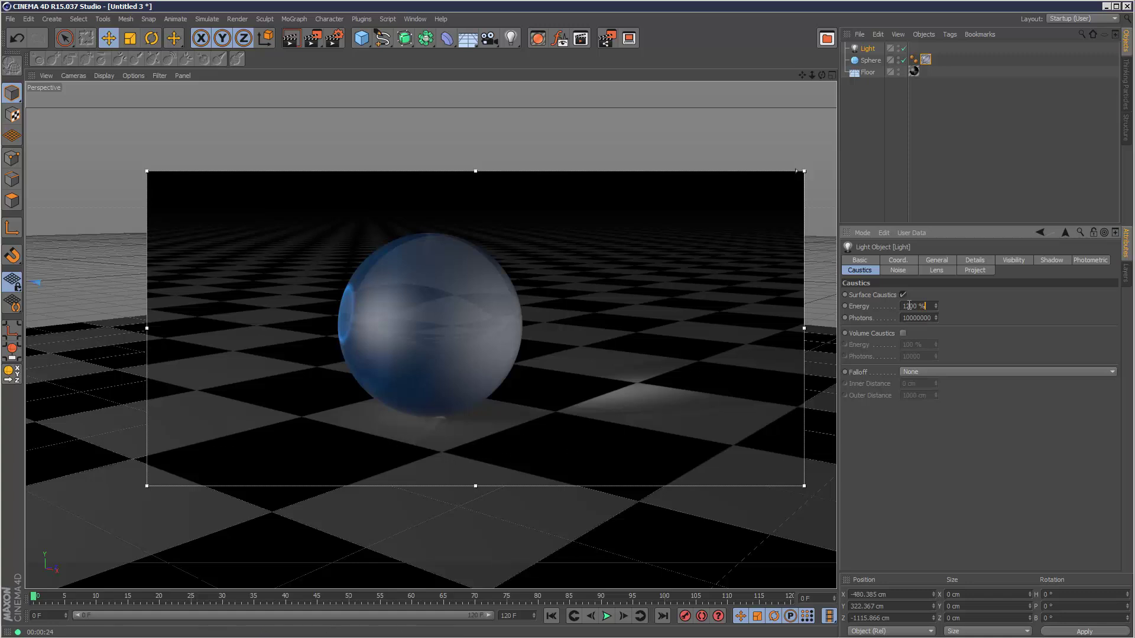
left_click_drag(908, 305, 895, 305)
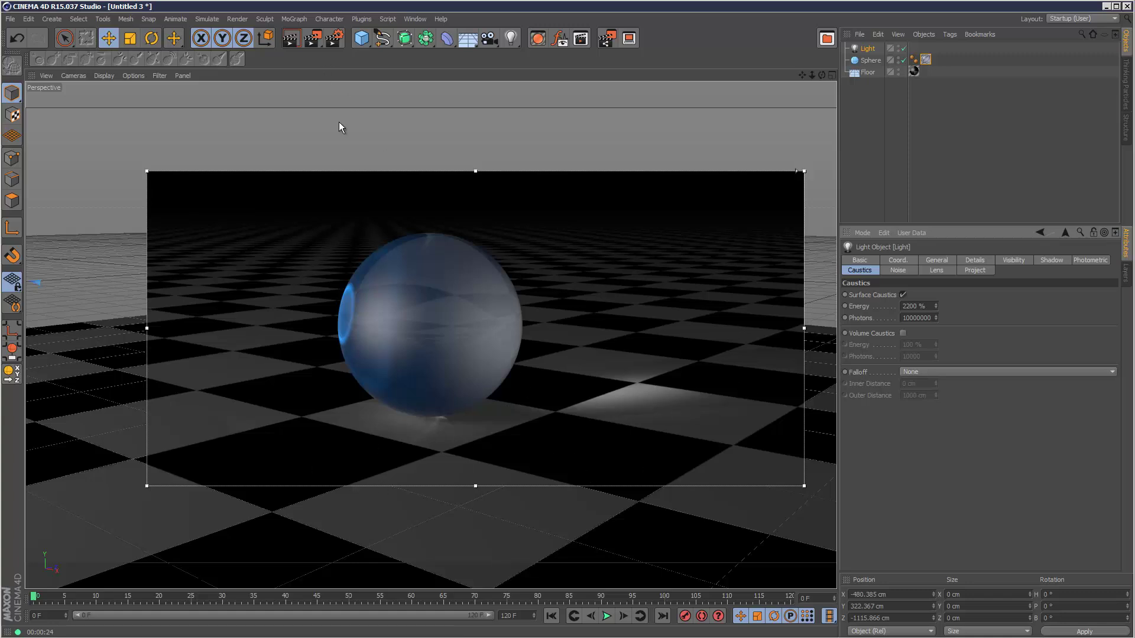
Set the render caustics Strength to 5000%
left_click(336, 39)
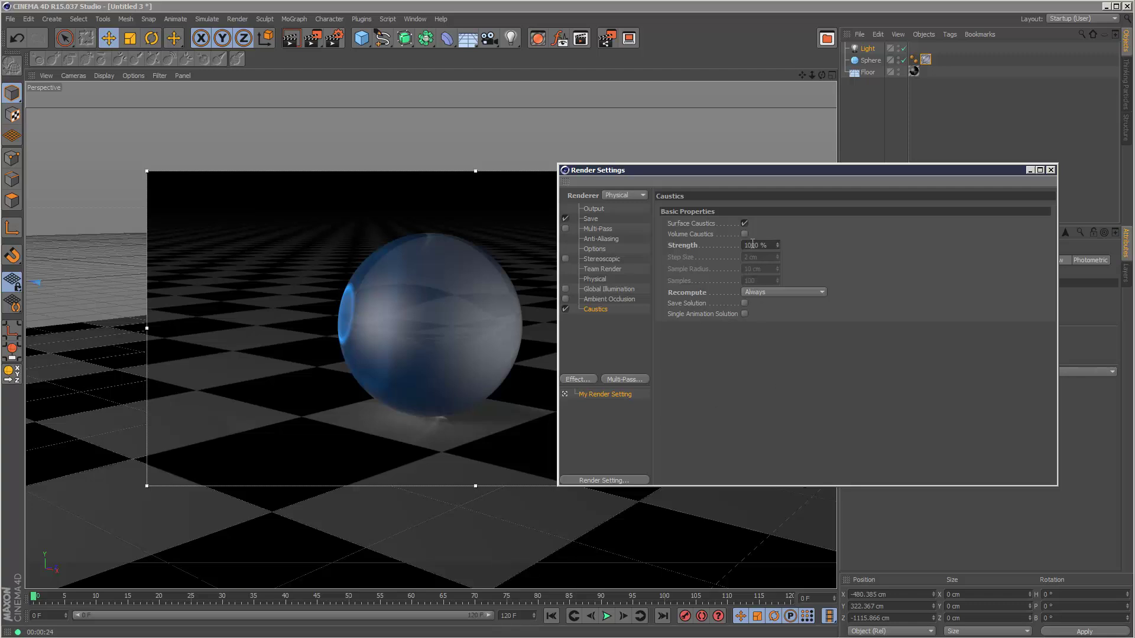
type("5")
left_click(1050, 170)
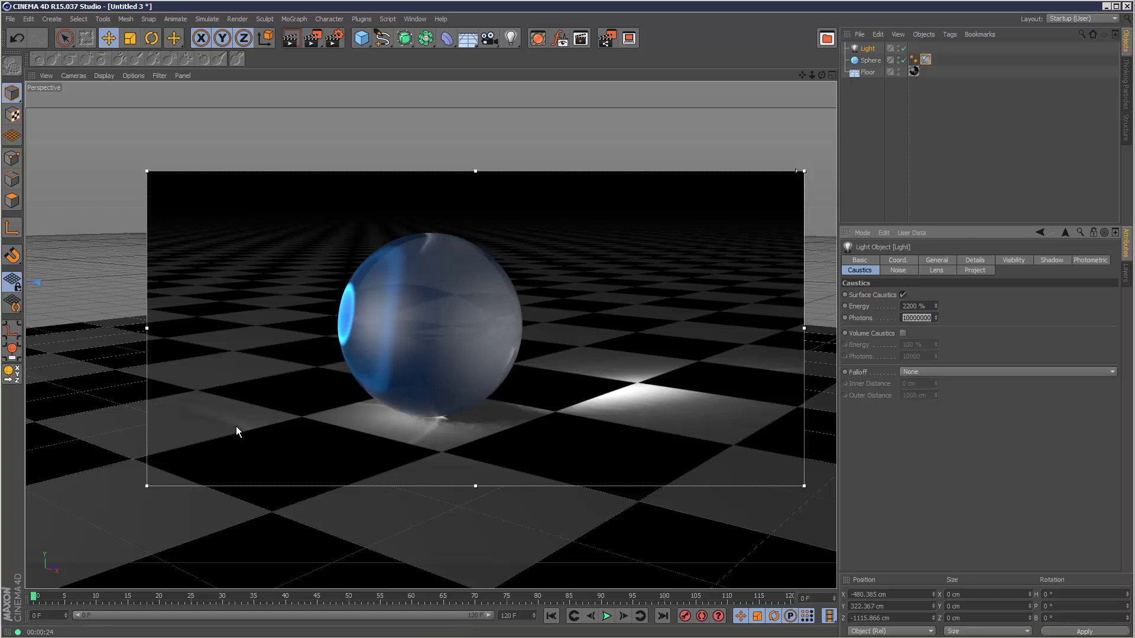
Confirm the 5000% strength and show the blue material's illumination settings on the Sphere
left_click(334, 38)
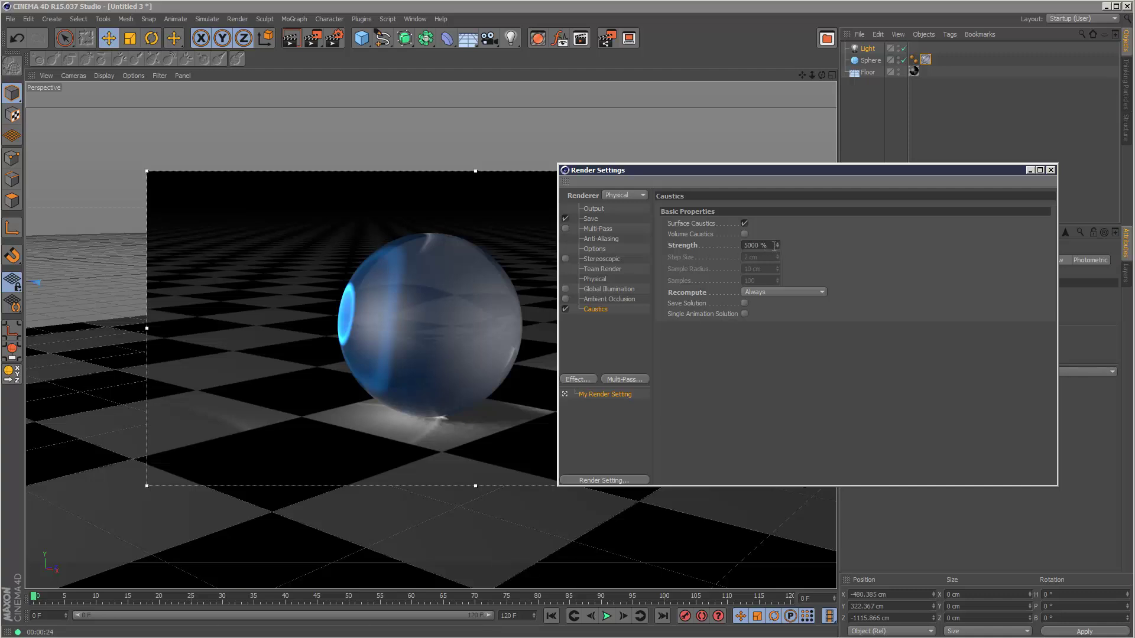
left_click(1050, 171)
left_click(924, 62)
key("ctrl+r")
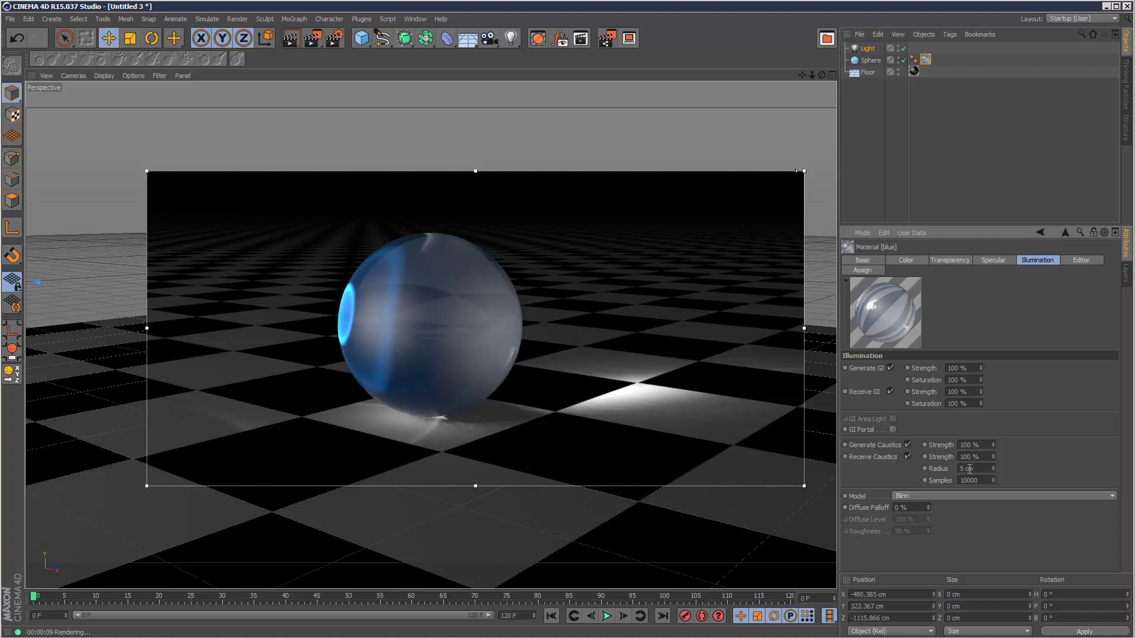
left_click(871, 60)
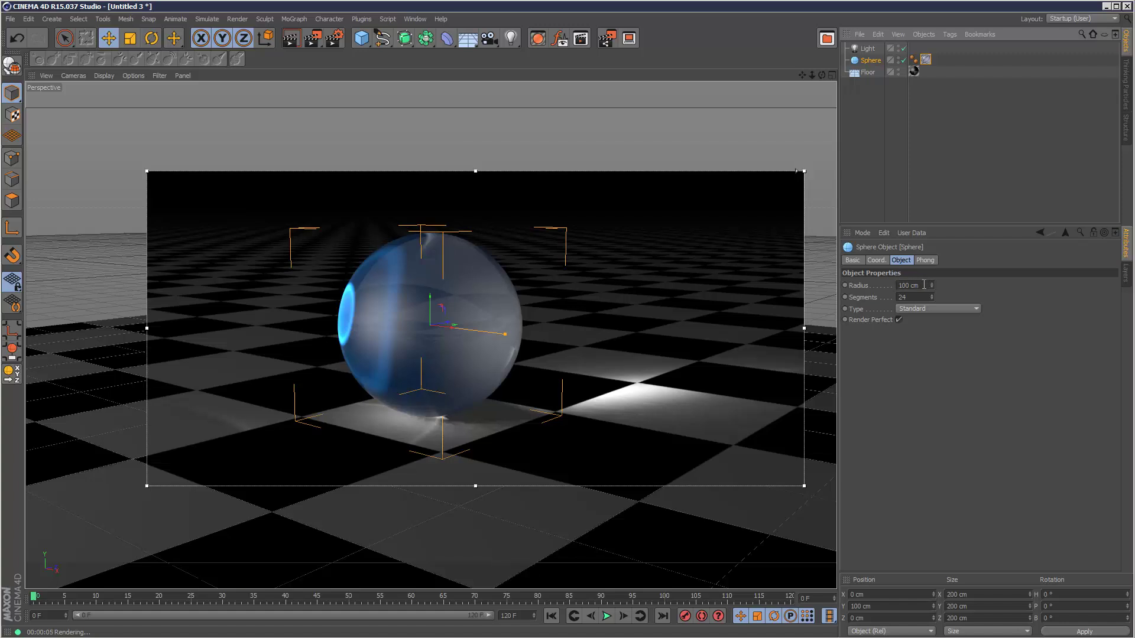
left_click(925, 61)
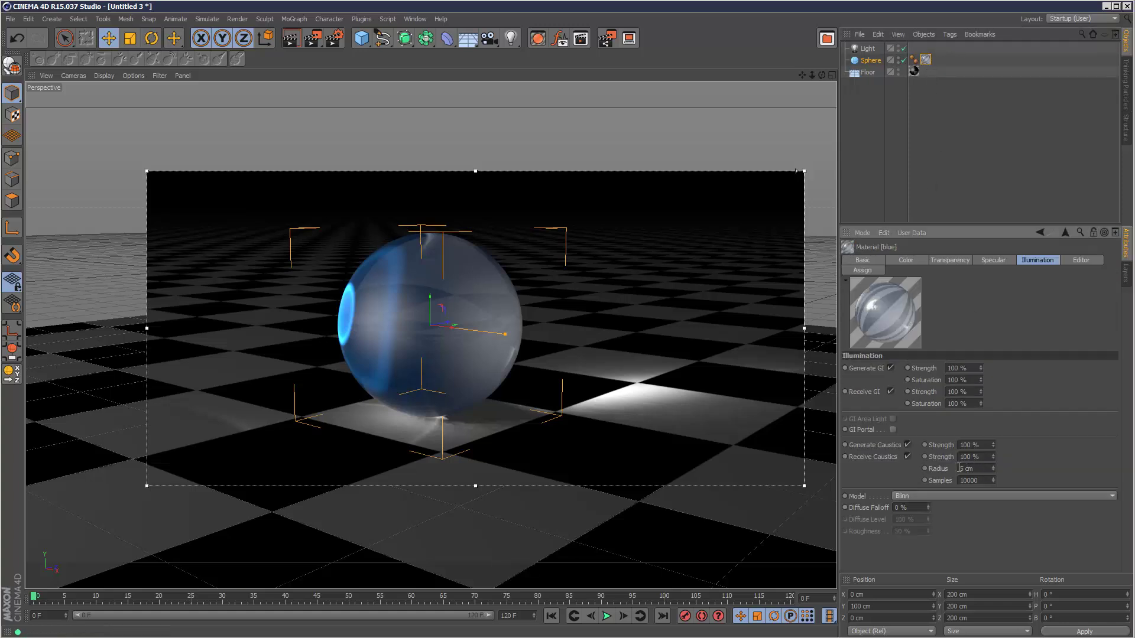
key("ctrl+r")
left_click(956, 147)
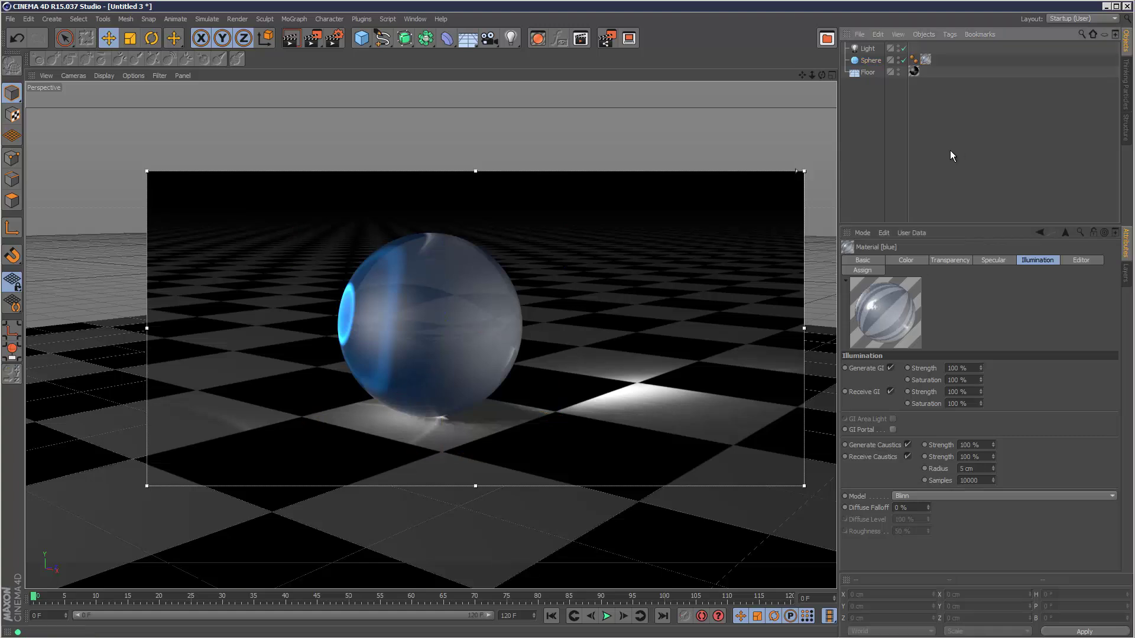